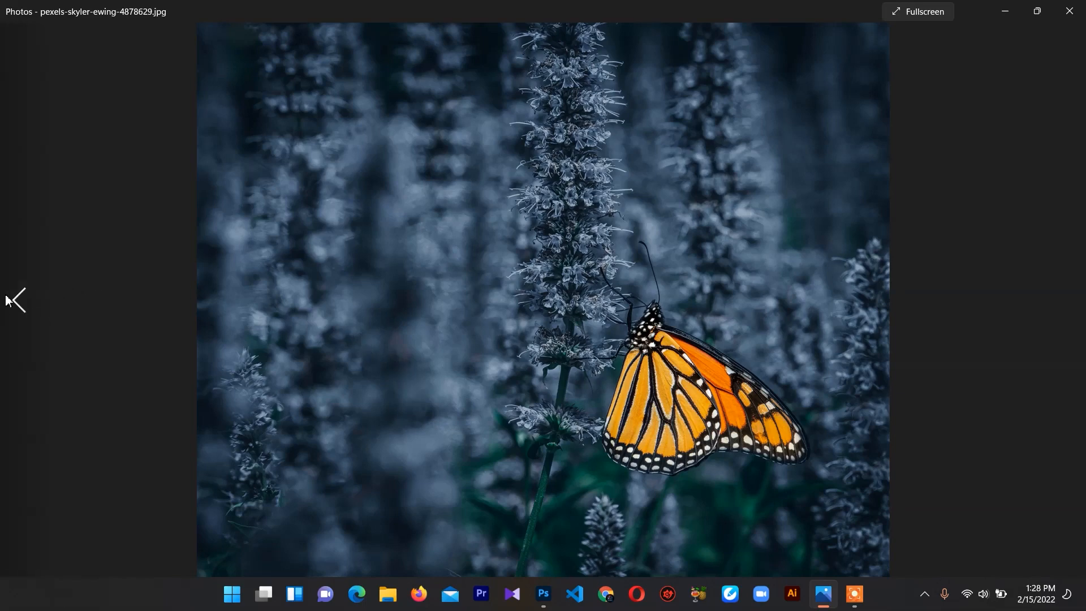
# - View the finished glowing butterfly image in the photo viewer, and switch to Photoshop
pyautogui.click(18, 301)
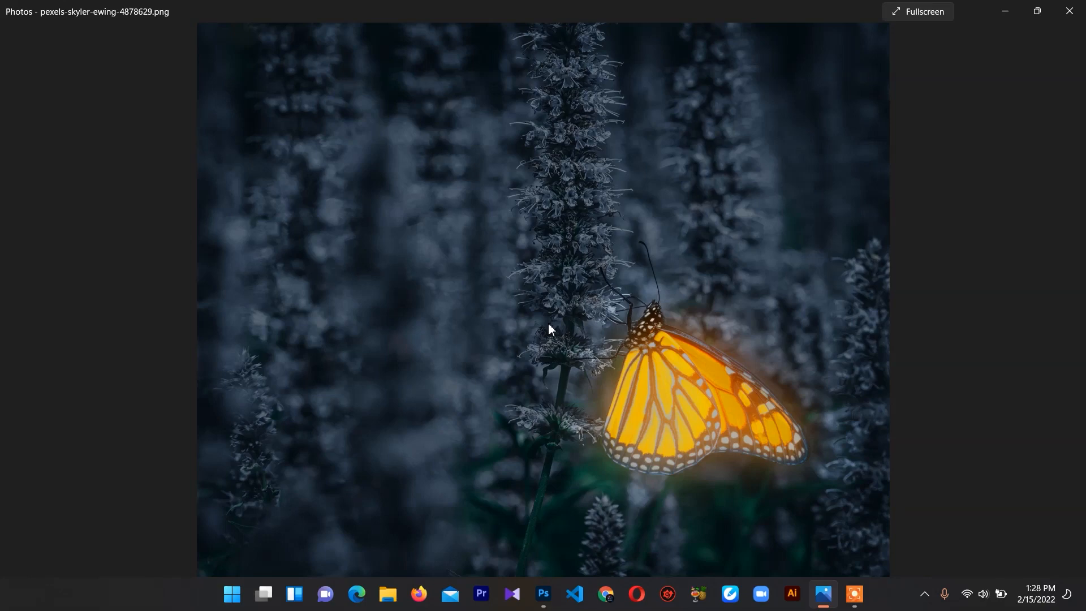
pyautogui.click(543, 593)
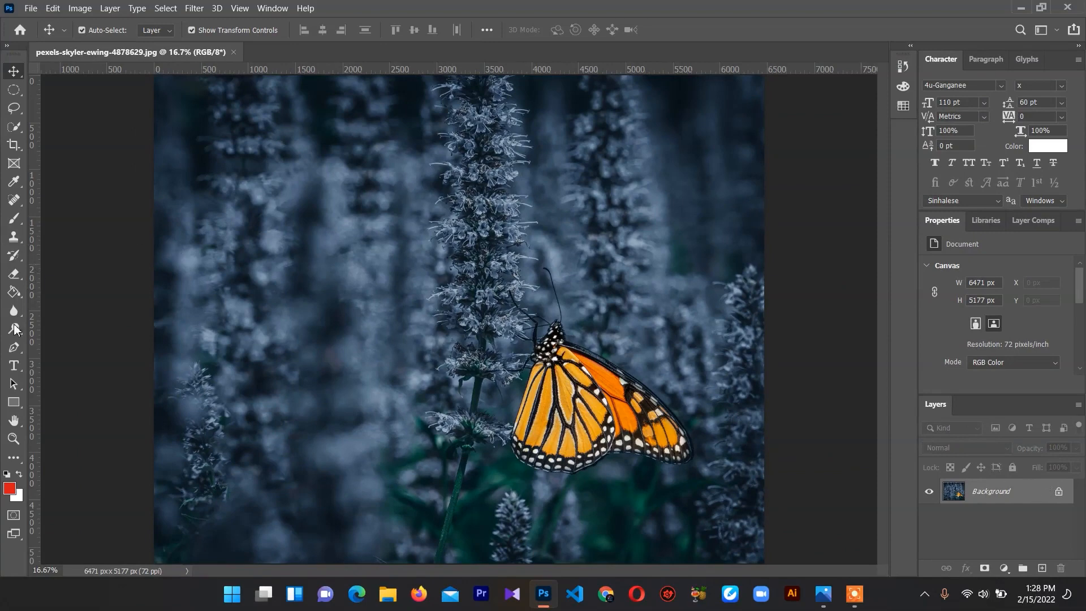
# - Start a Pen tool shape from the wing base along the rear wing's upper edge to its tip, and set its fill to none
pyautogui.click(14, 349)
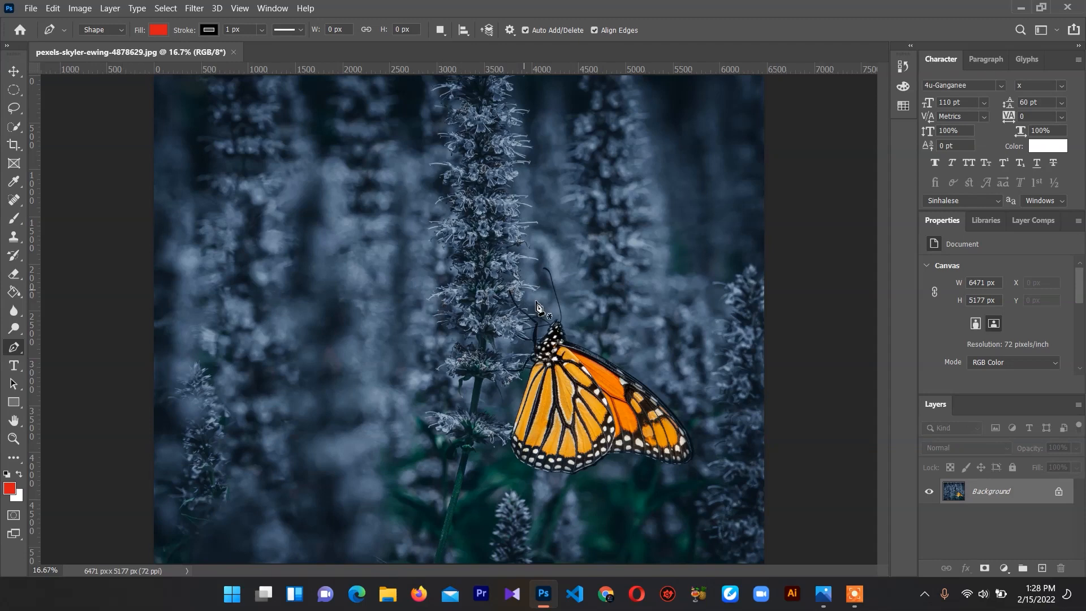
pyautogui.scroll(1, 603, 352)
pyautogui.scroll(4, 603, 352)
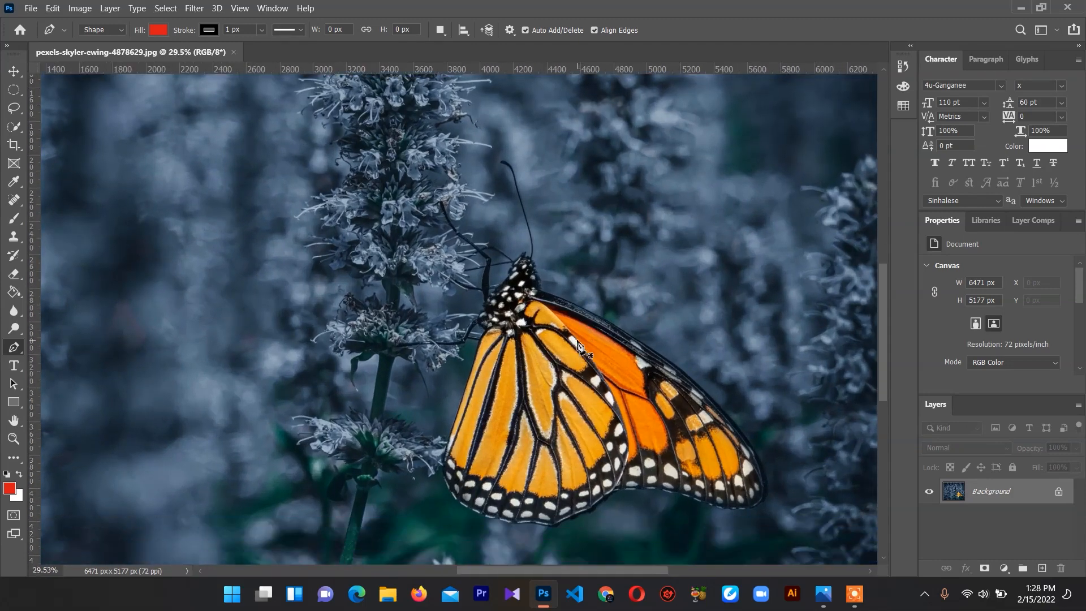
pyautogui.scroll(-1, 601, 325)
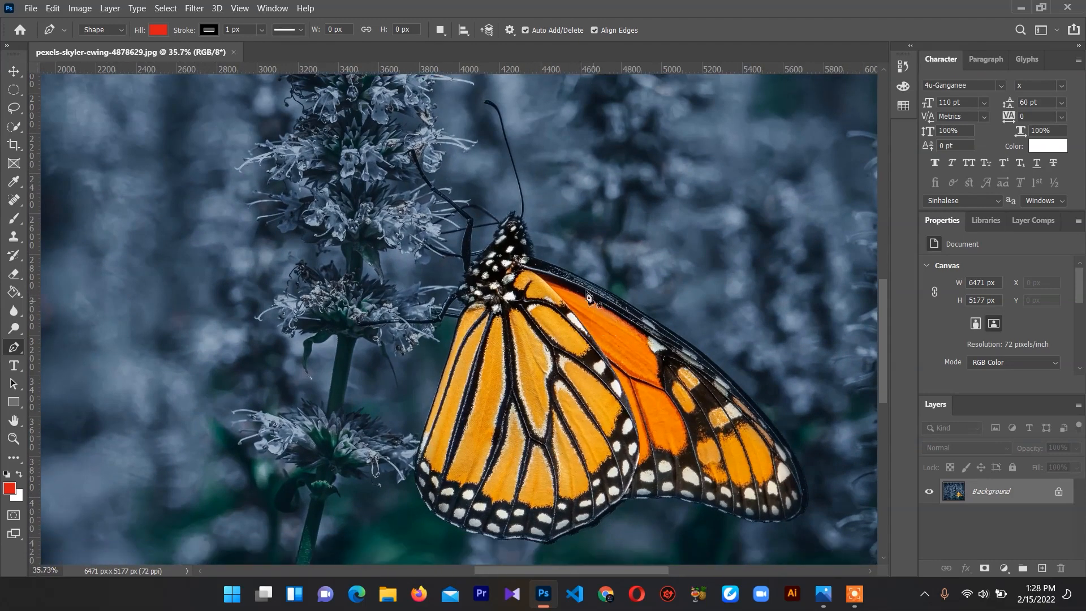
pyautogui.click(533, 259)
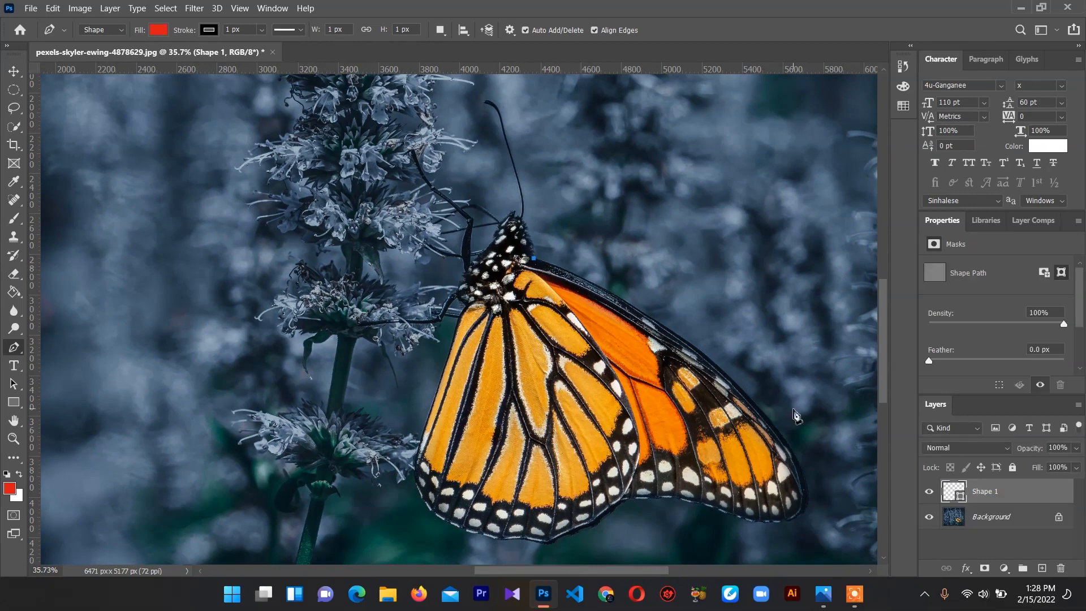
pyautogui.moveTo(792, 454); pyautogui.dragTo(862, 560)
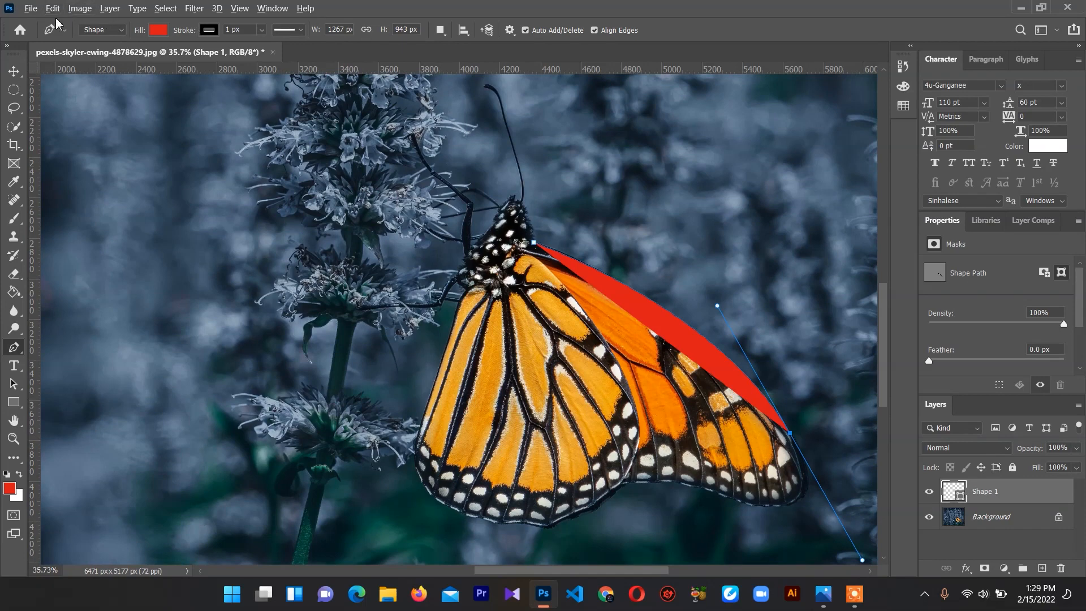
pyautogui.click(160, 34)
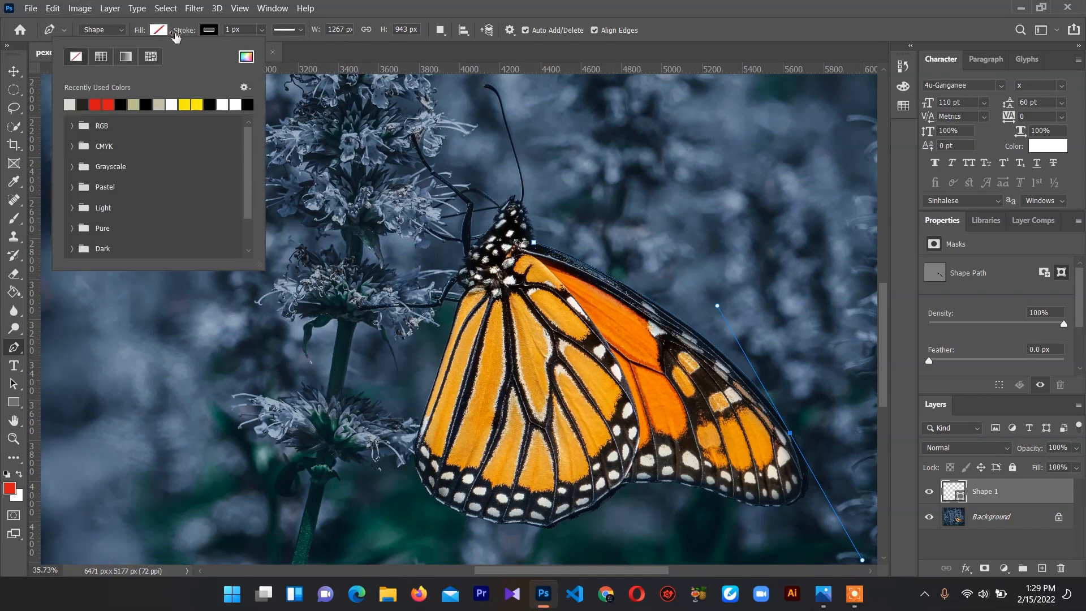
pyautogui.click(569, 59)
# - Continue the Pen path around the rear wing's tip and along the lower edges of both wings
pyautogui.scroll(-1, 775, 487)
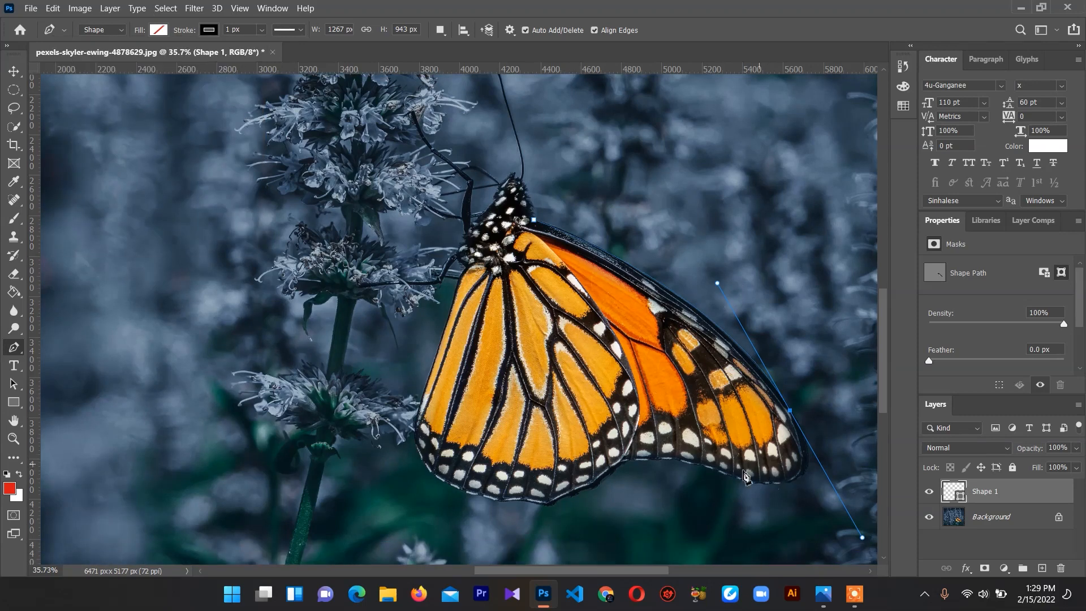
pyautogui.keyDown('alt'); pyautogui.click(790, 410); pyautogui.keyUp('alt')
pyautogui.moveTo(745, 481); pyautogui.dragTo(643, 452)
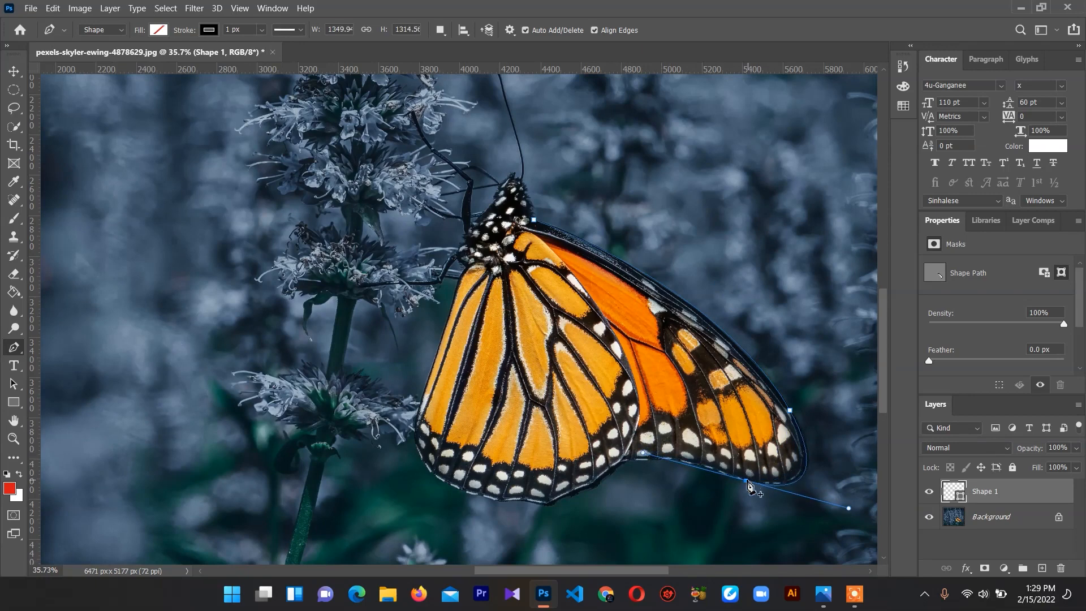
pyautogui.moveTo(613, 472); pyautogui.dragTo(583, 504)
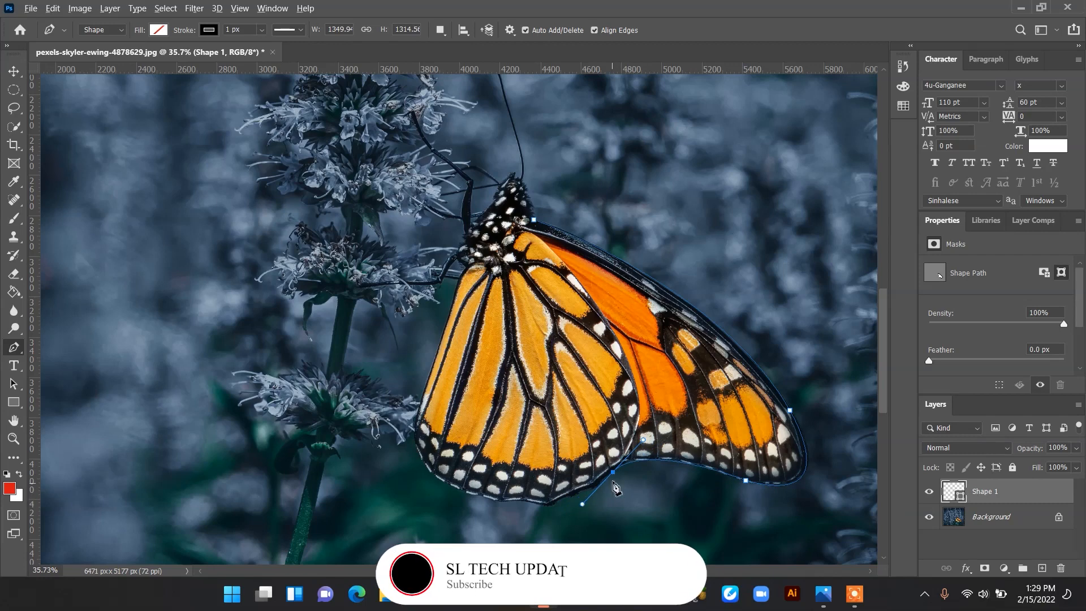
pyautogui.keyDown('alt'); pyautogui.click(613, 472); pyautogui.keyUp('alt')
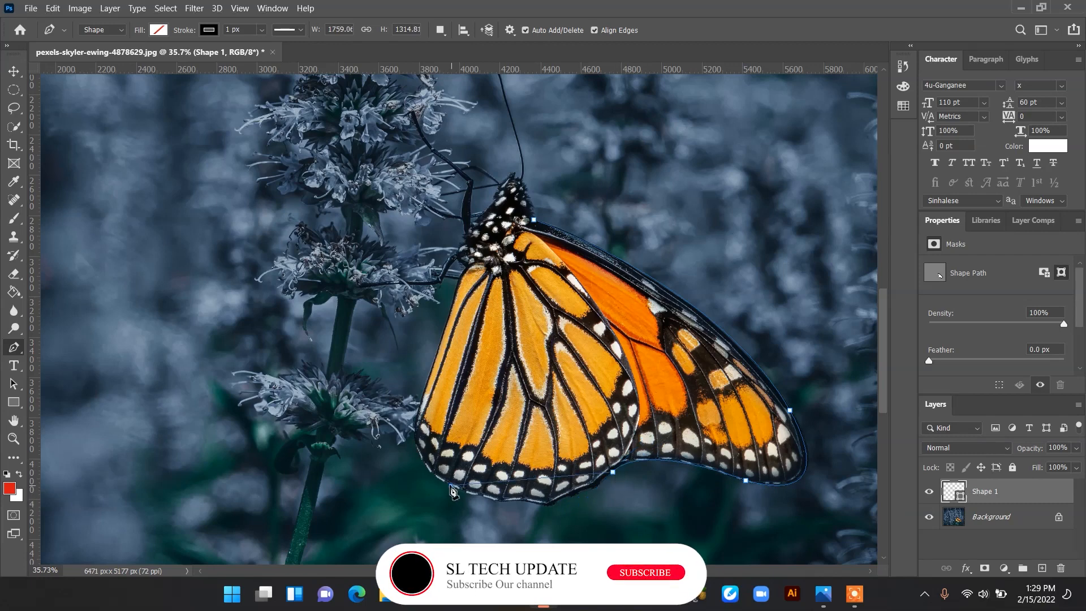
pyautogui.moveTo(451, 485); pyautogui.dragTo(353, 428)
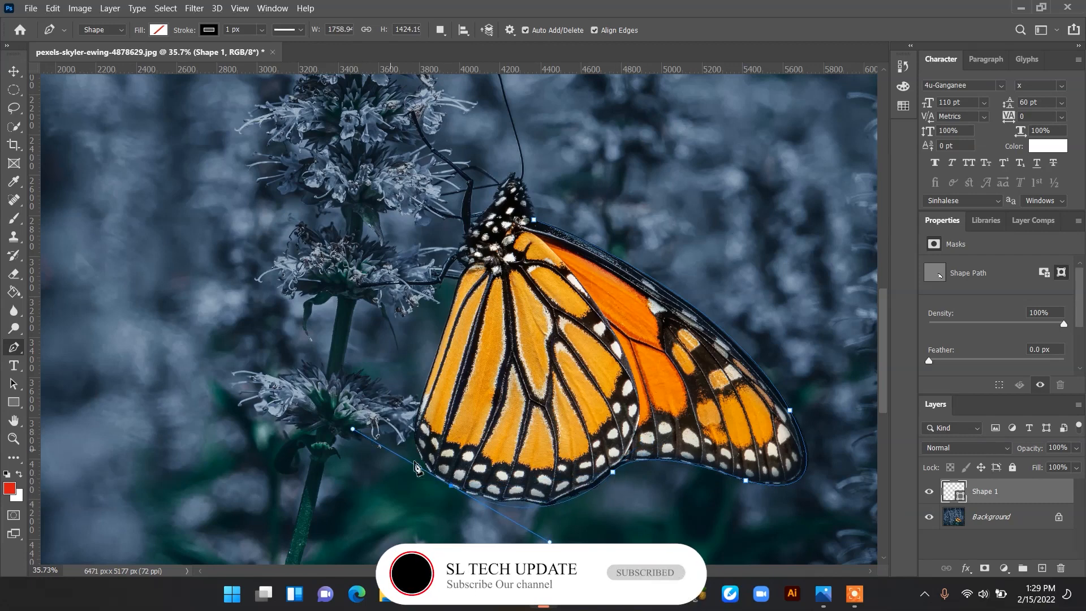
pyautogui.keyDown('alt'); pyautogui.click(451, 485); pyautogui.keyUp('alt')
# - Trace the front wing's left edge up to the body and close the path at its starting point
pyautogui.moveTo(418, 413); pyautogui.dragTo(434, 362)
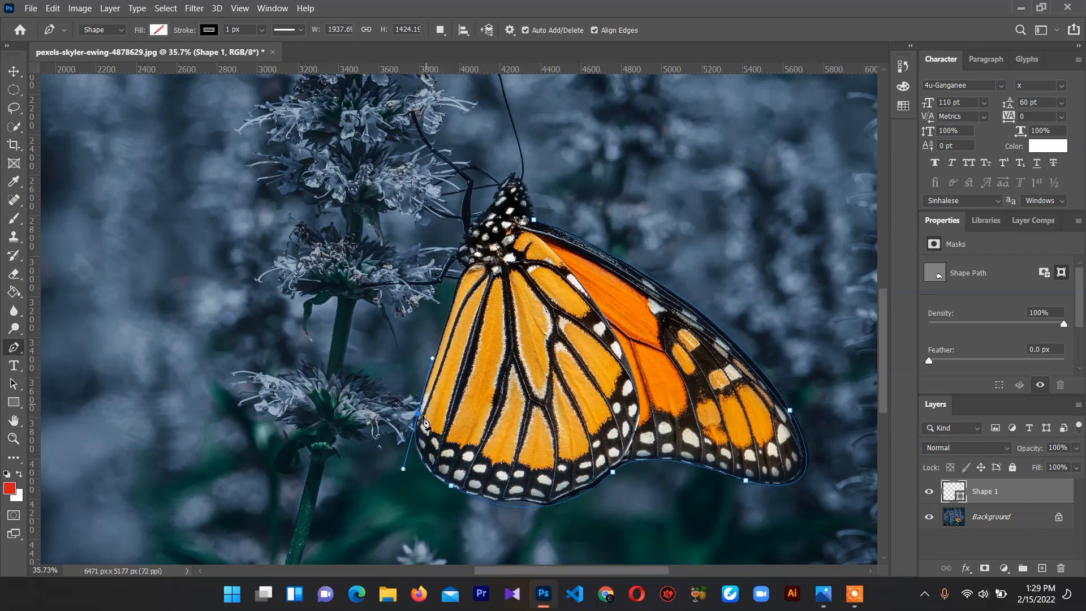
pyautogui.keyDown('alt'); pyautogui.click(418, 412); pyautogui.keyUp('alt')
pyautogui.moveTo(481, 261); pyautogui.dragTo(515, 275)
pyautogui.keyDown('ctrl'); pyautogui.click(534, 221); pyautogui.keyUp('ctrl')
pyautogui.moveTo(524, 225); pyautogui.dragTo(522, 216)
pyautogui.keyDown('ctrl'); pyautogui.click(545, 225); pyautogui.keyUp('ctrl')
# - Refine the path along the front wing's left edge with extra points using the Curvature Pen Tool
pyautogui.rightClick(14, 348)
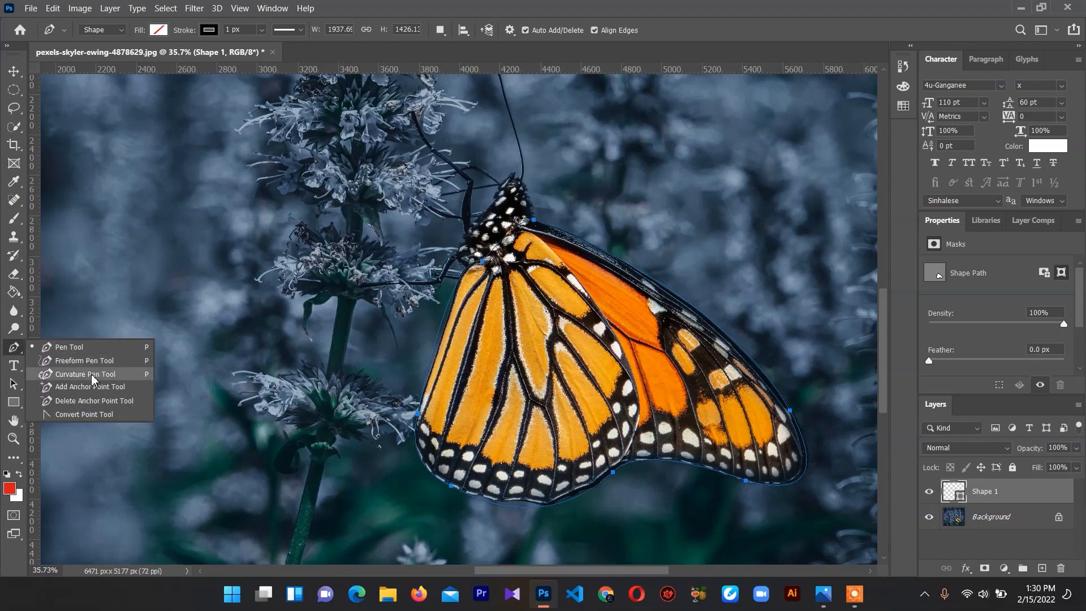
pyautogui.click(82, 374)
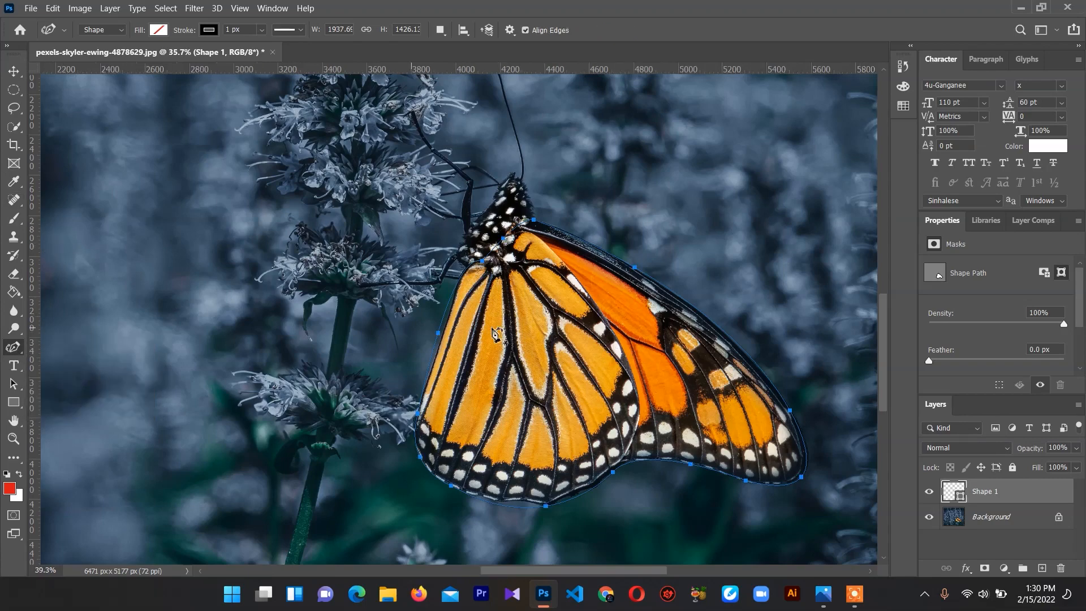
pyautogui.scroll(2, 486, 331)
pyautogui.moveTo(417, 336); pyautogui.dragTo(425, 338)
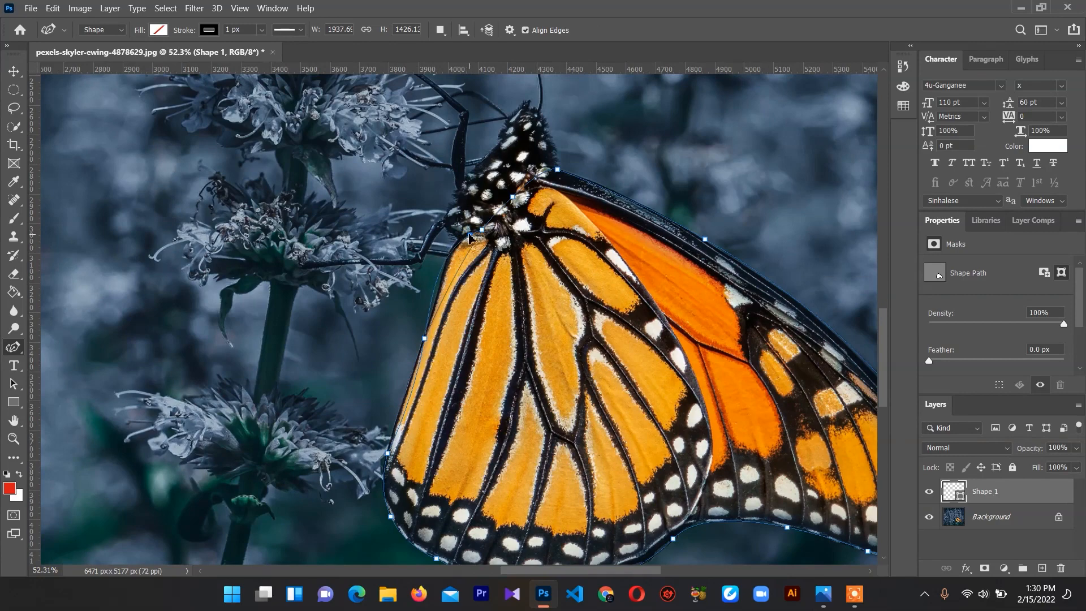
pyautogui.moveTo(469, 234); pyautogui.dragTo(469, 234)
pyautogui.click(440, 285)
pyautogui.scroll(-1, 436, 419)
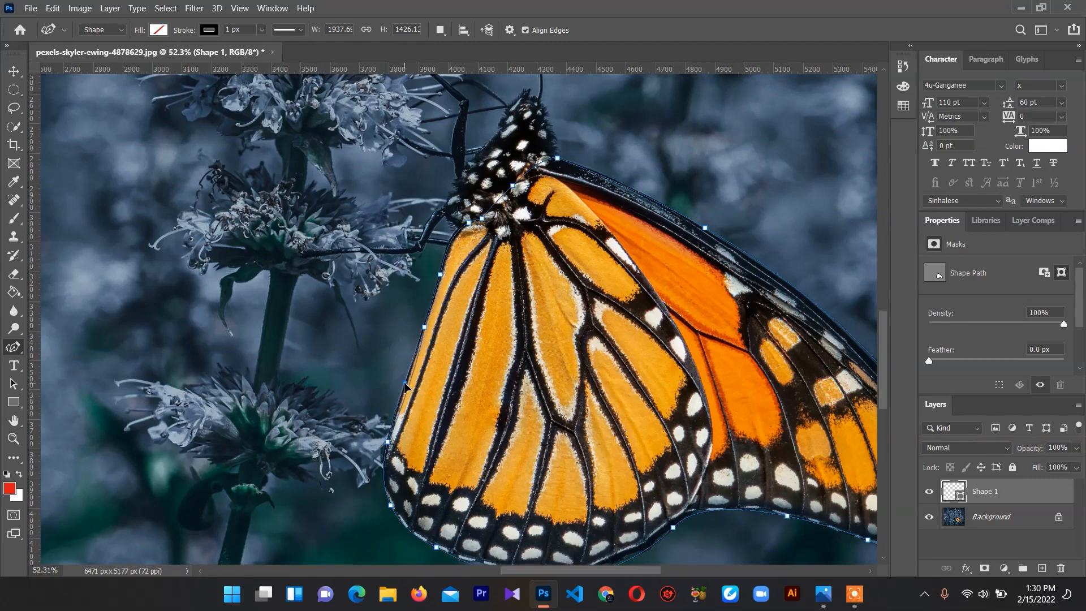
pyautogui.click(404, 384)
# - Add and adjust curvature points so the path follows the front wing's lower edge
pyautogui.scroll(-4, 486, 404)
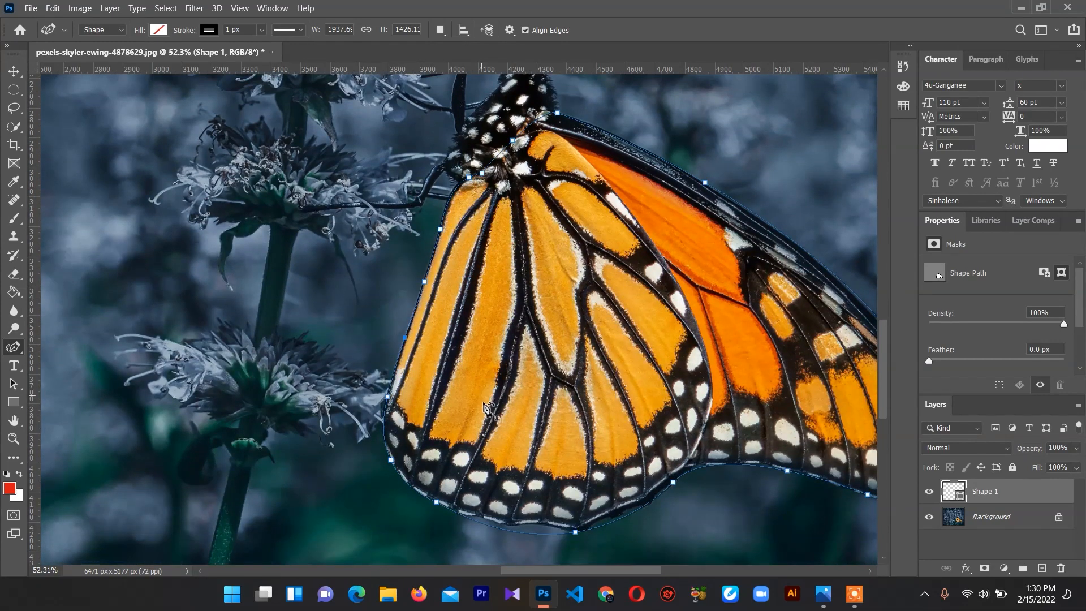
pyautogui.click(525, 533)
pyautogui.moveTo(526, 534); pyautogui.dragTo(598, 522)
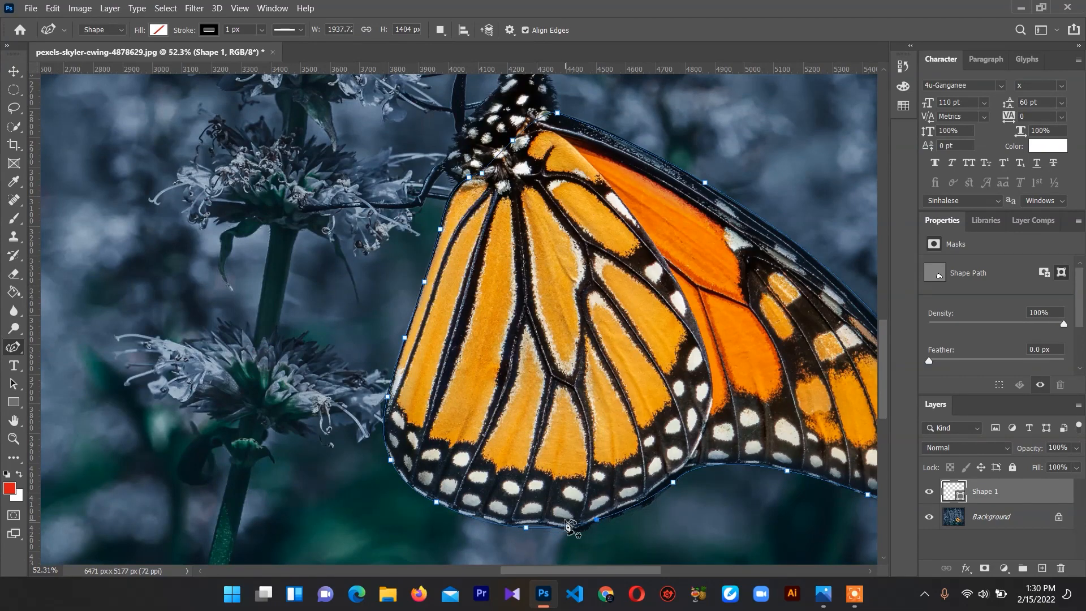
# - Turn the wing path into a new anti-aliased selection with a feather radius of 0 pixels
pyautogui.scroll(-3, 606, 319)
pyautogui.scroll(-3, 606, 318)
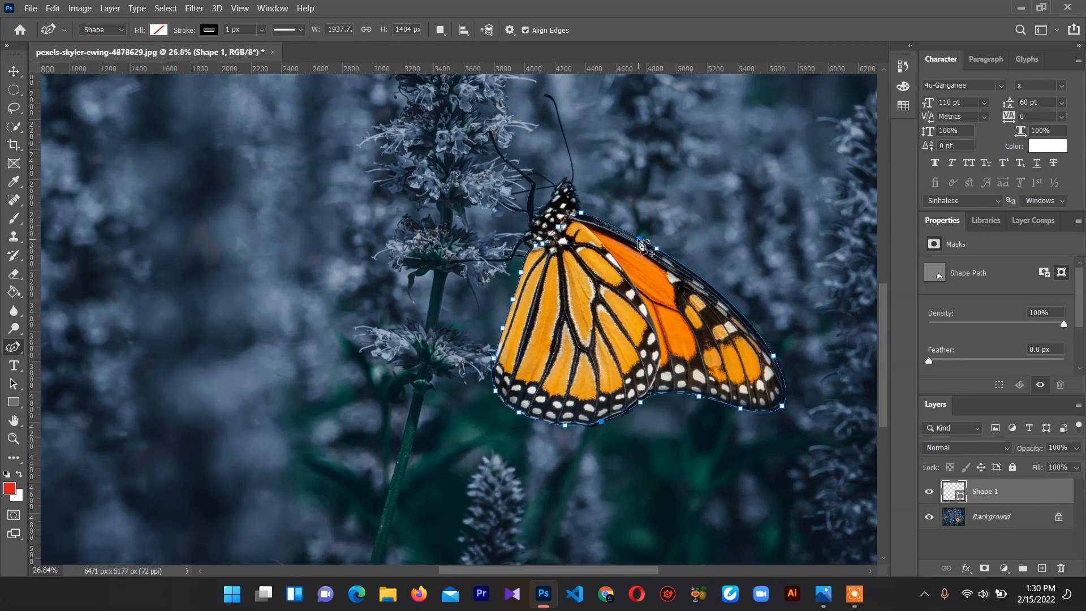
pyautogui.rightClick(640, 245)
pyautogui.click(706, 318)
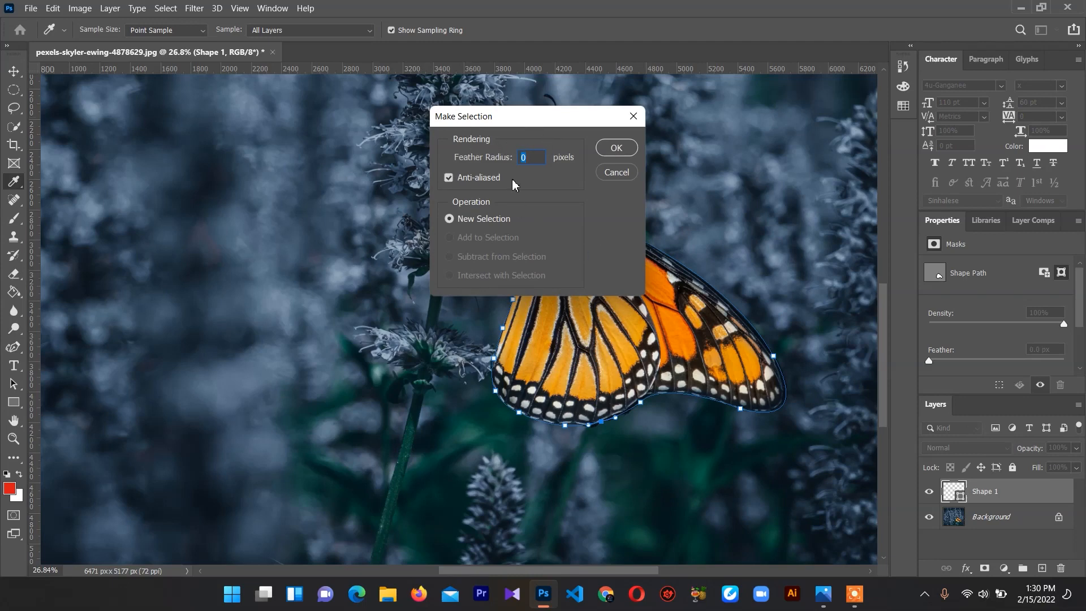
pyautogui.click(608, 146)
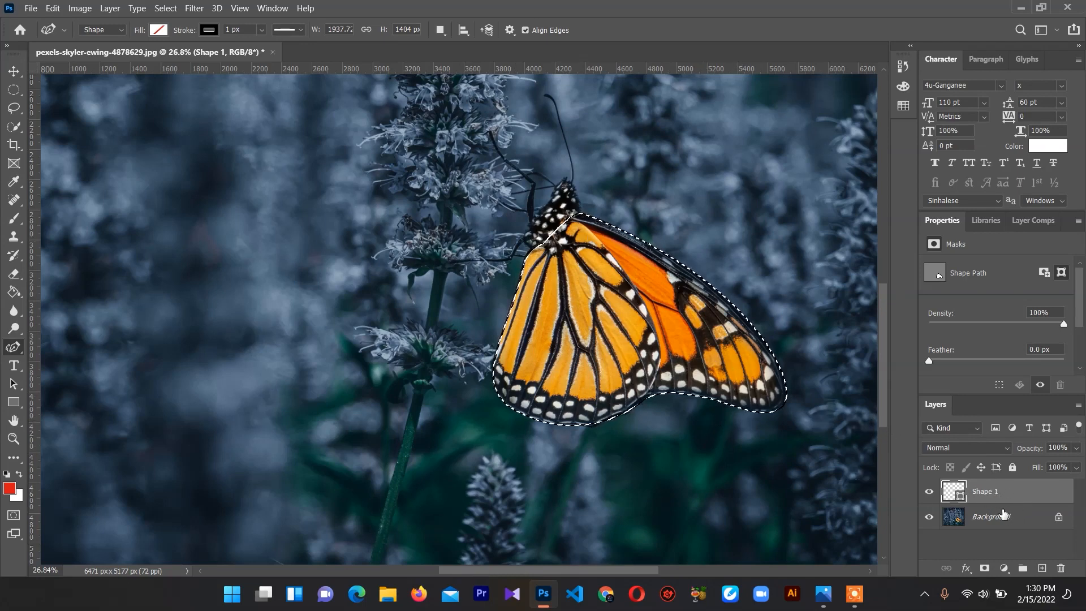
# - Copy the selected wings from the Background layer to a new layer and delete the Shape 1 layer
pyautogui.click(1007, 518)
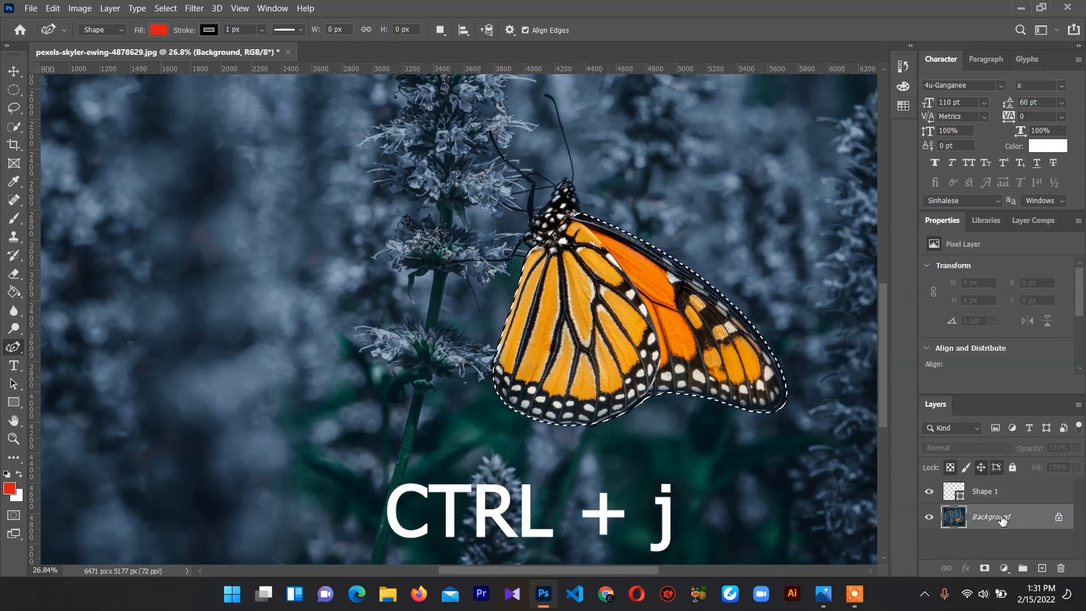
pyautogui.hotkey('ctrl', 'j')
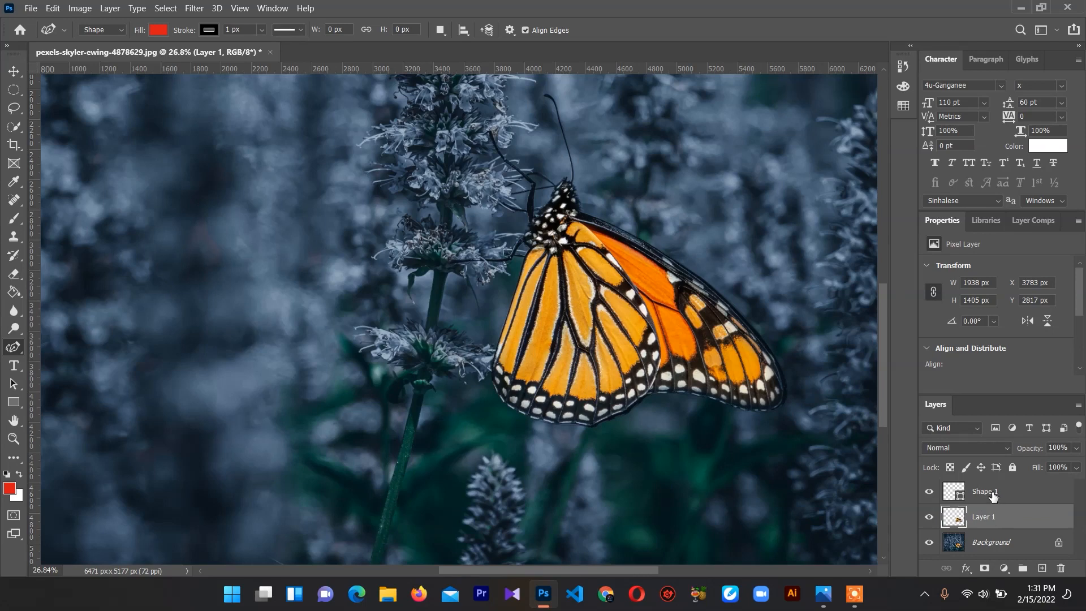
pyautogui.click(992, 493)
pyautogui.moveTo(993, 494); pyautogui.dragTo(1061, 569)
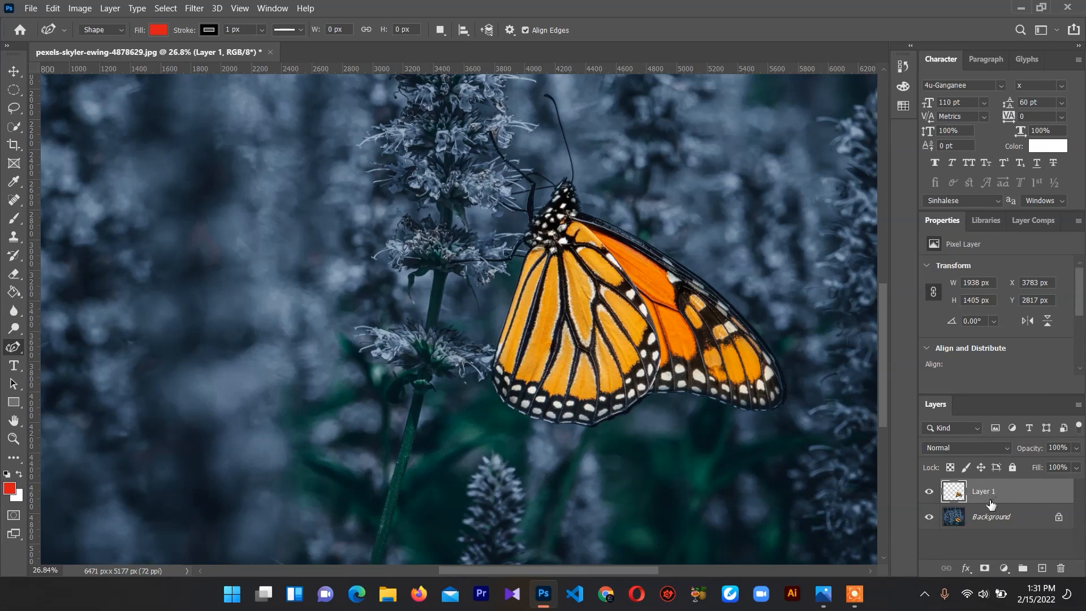
# - Hide the Background layer to inspect the cut-out wings, and show it again
pyautogui.click(929, 517)
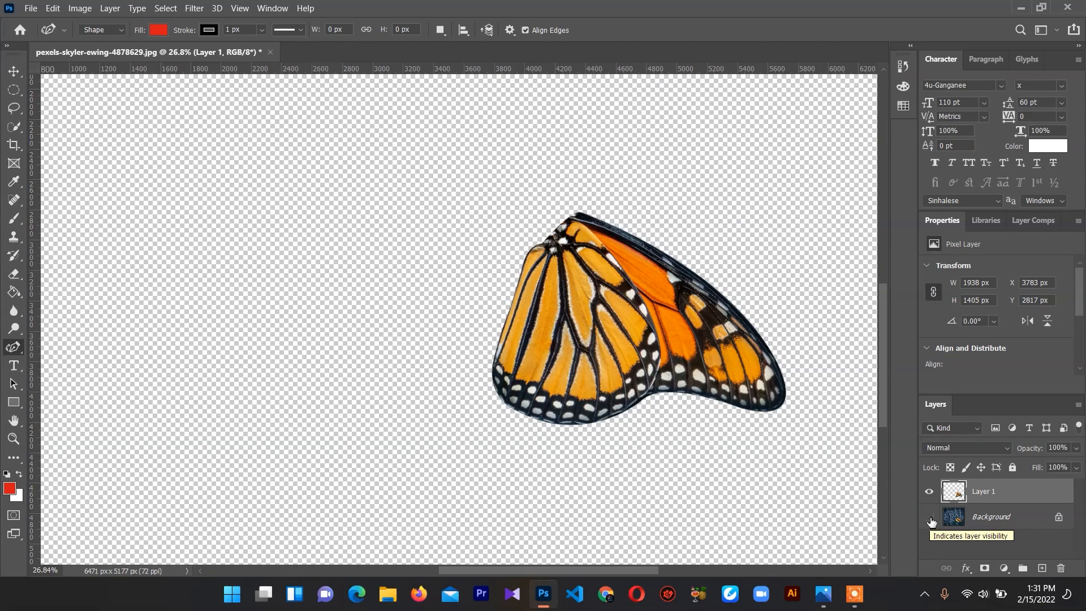
pyautogui.click(930, 517)
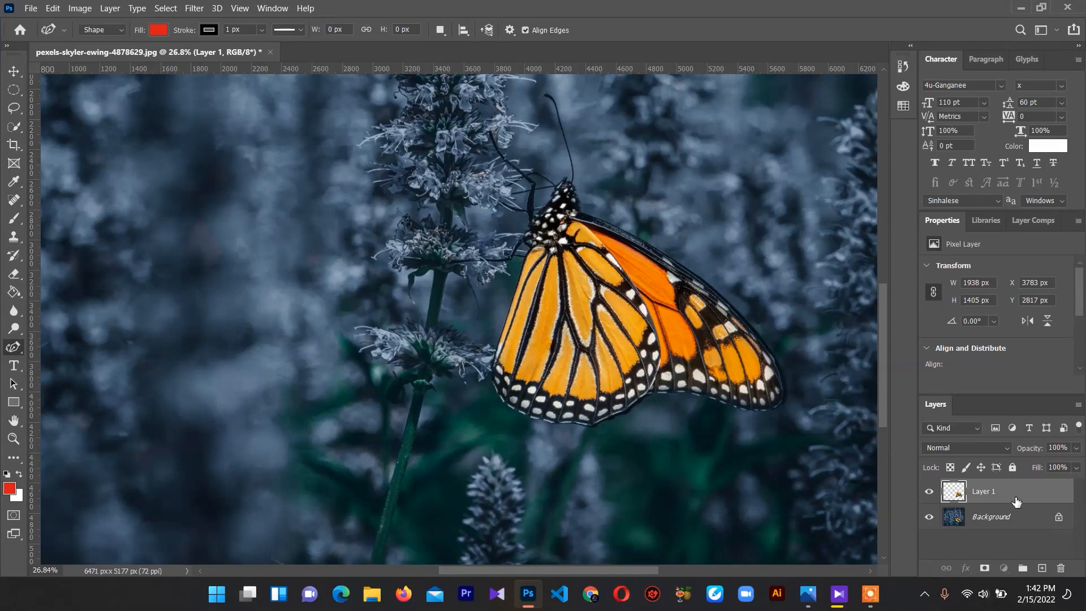
# - Convert the wings layer, Layer 1, to a smart object and duplicate it in the same document
pyautogui.rightClick(998, 497)
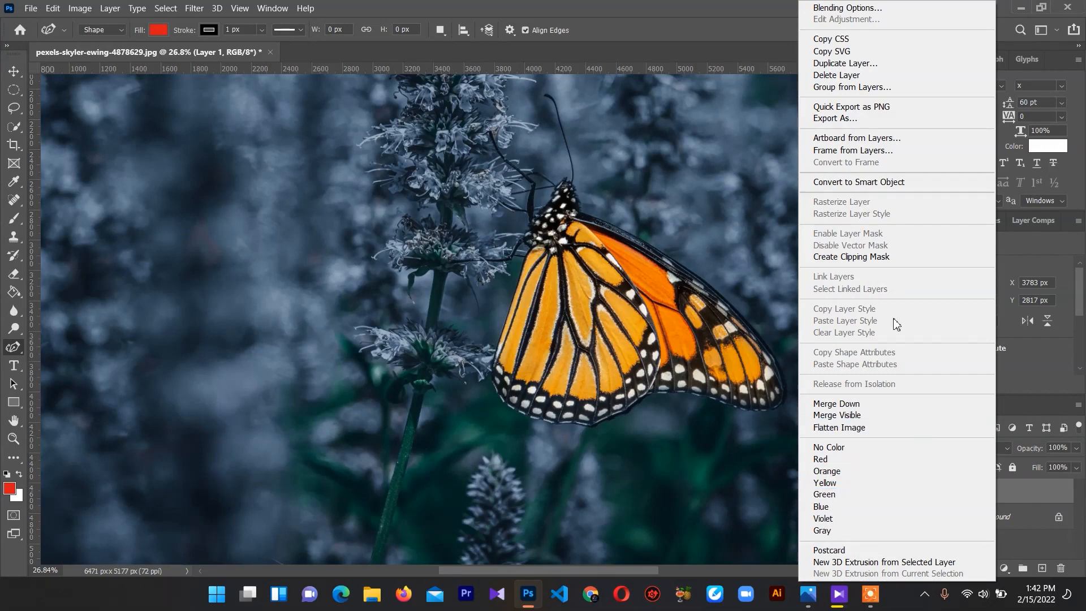
pyautogui.click(854, 187)
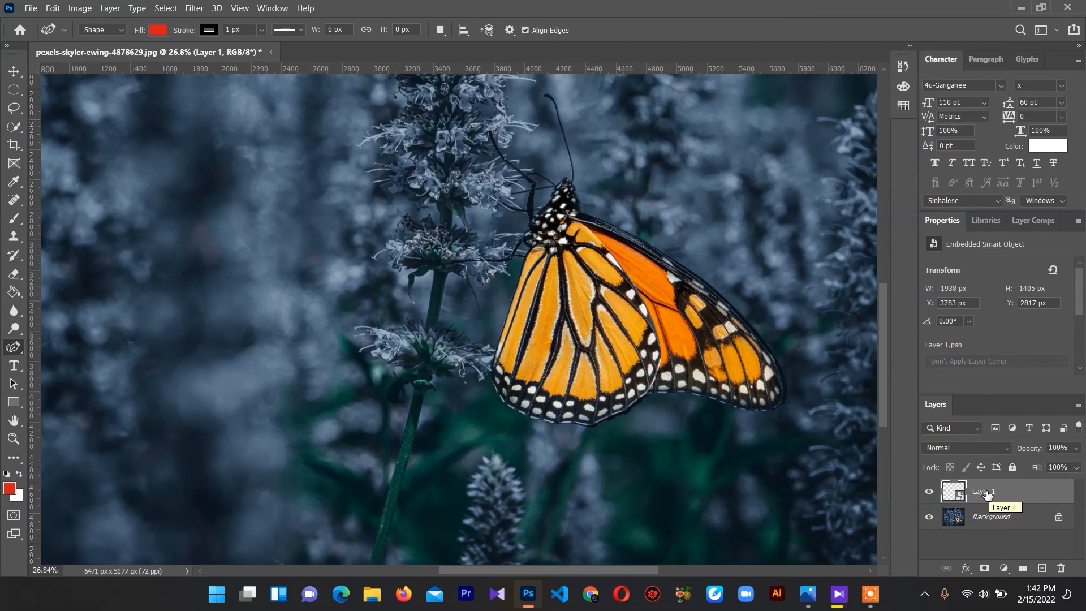
pyautogui.rightClick(987, 495)
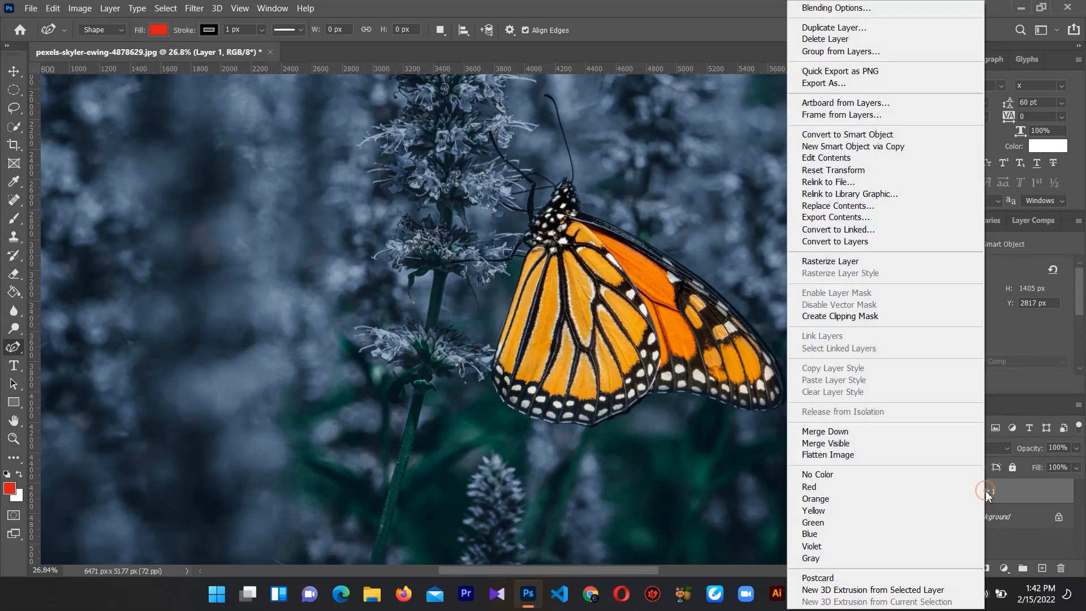
pyautogui.click(827, 28)
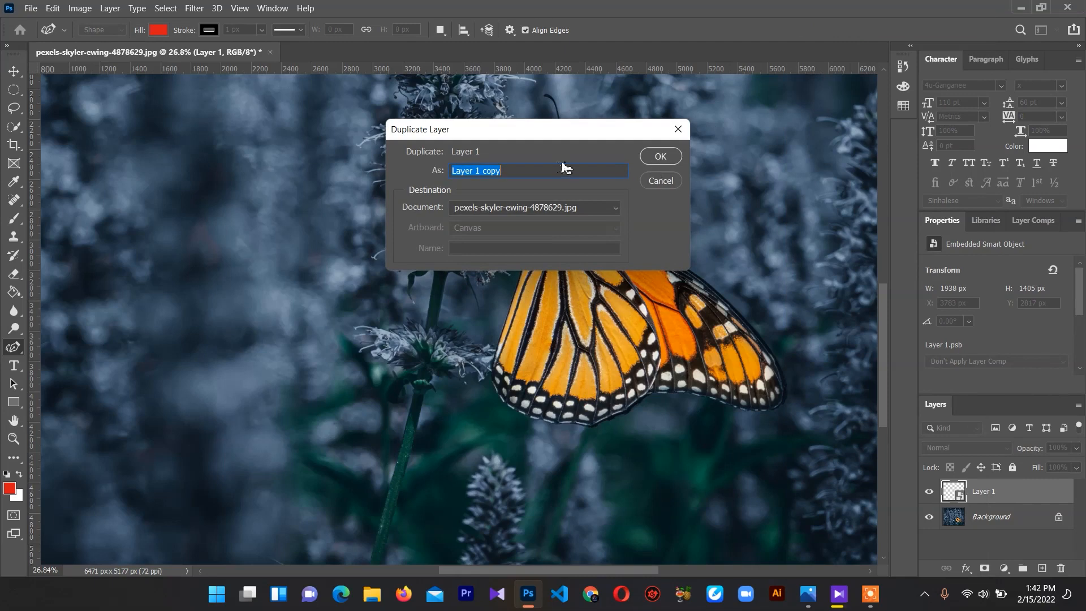
pyautogui.click(660, 158)
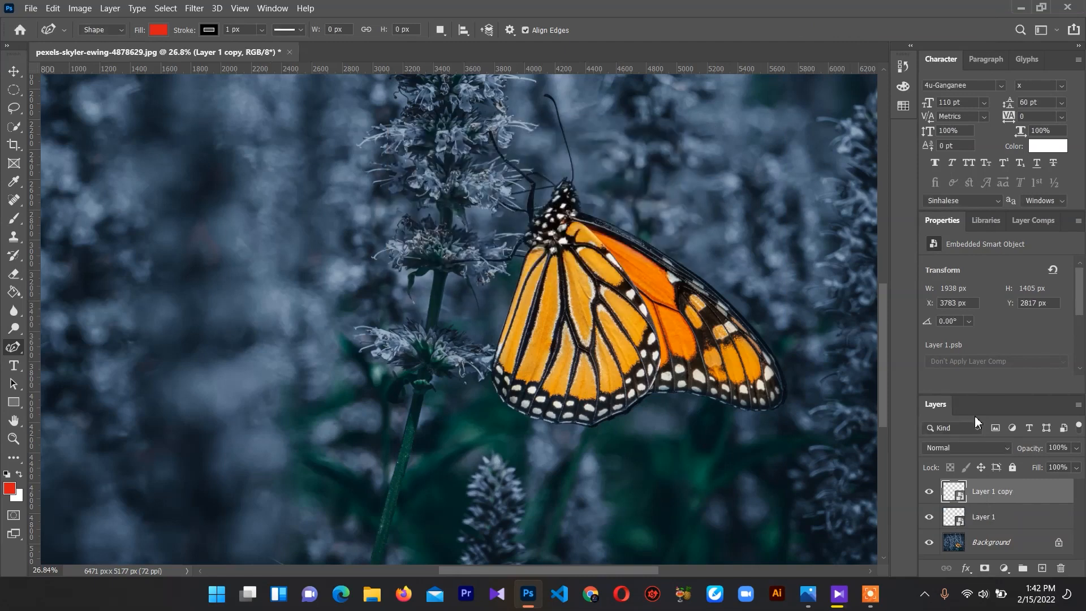
# - Put Layer 1 copy into a new group of its own and set the layer's blend mode to Screen
pyautogui.rightClick(993, 496)
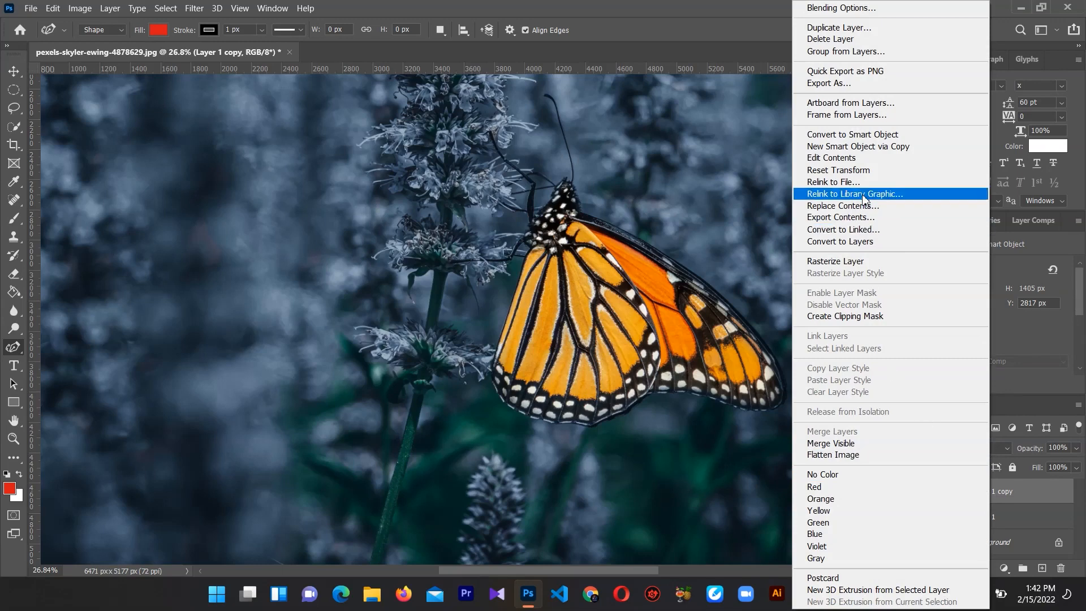
pyautogui.click(860, 52)
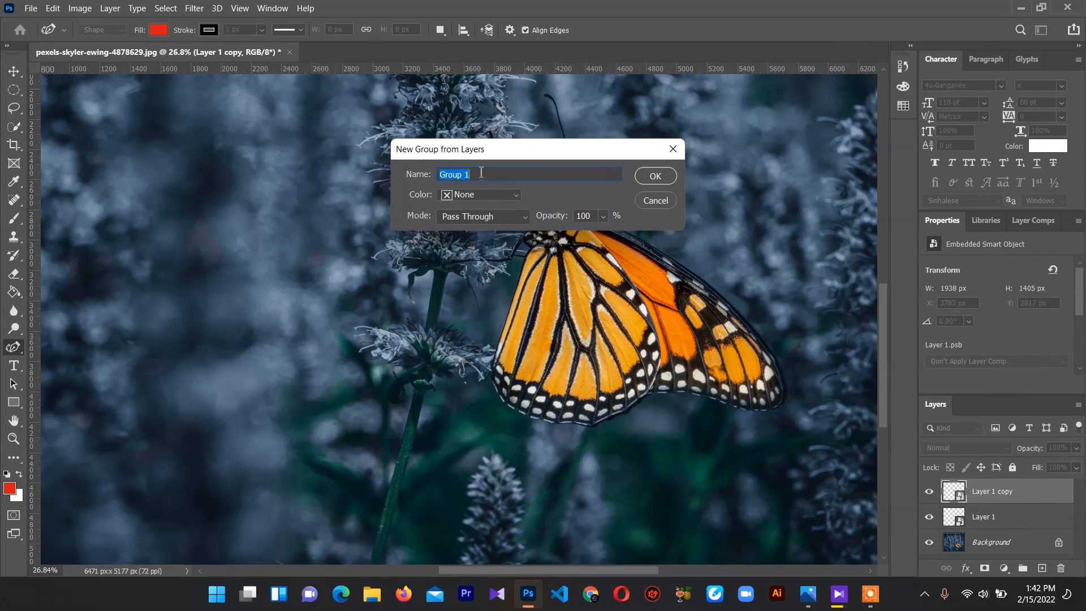
pyautogui.click(655, 176)
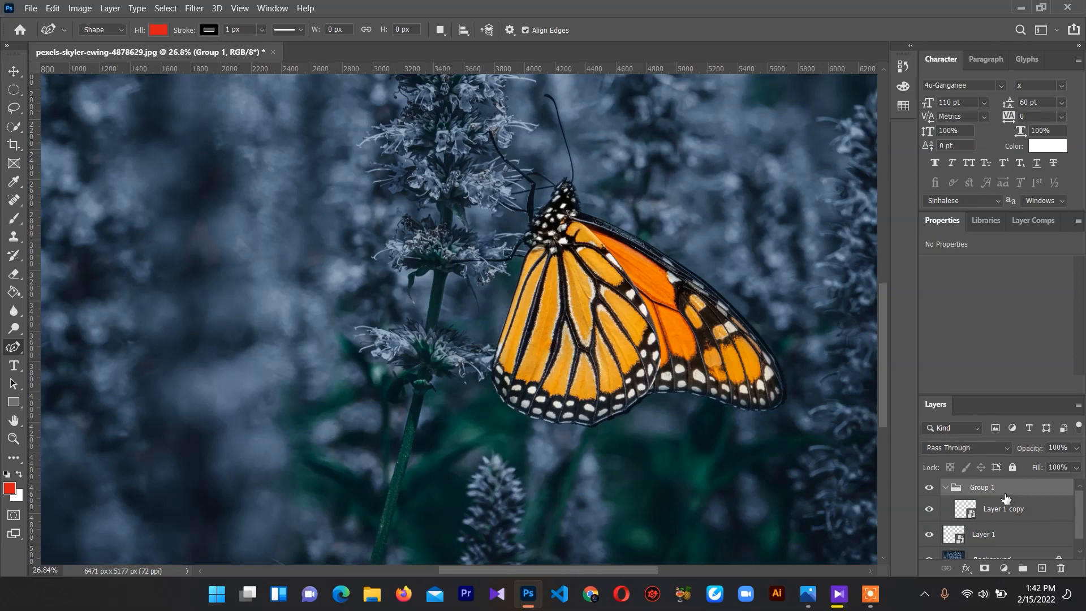
pyautogui.click(1001, 511)
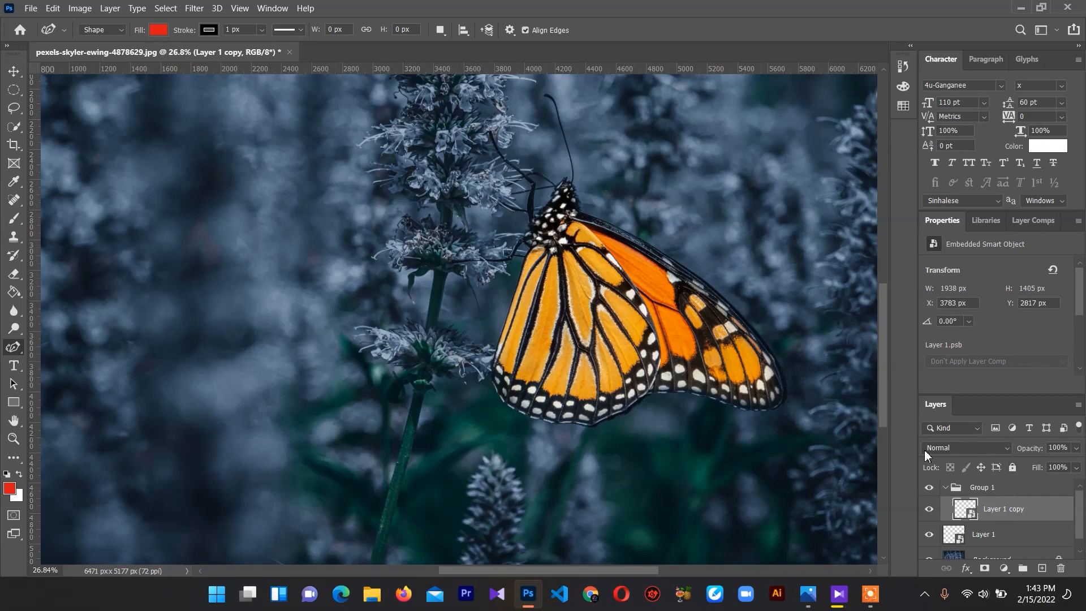
pyautogui.click(1008, 447)
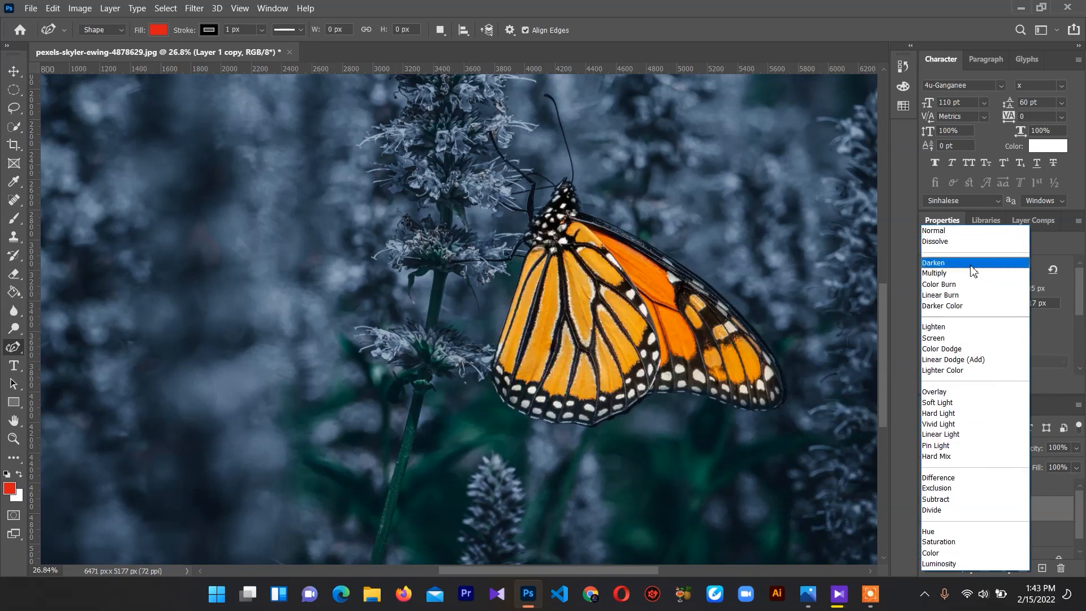
pyautogui.click(937, 338)
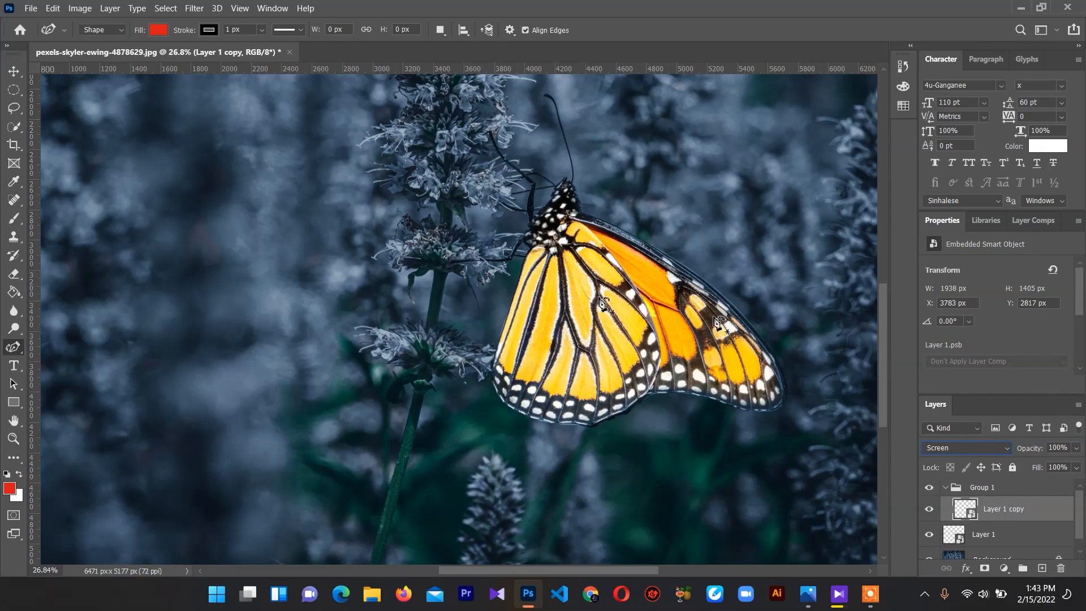
# - Apply a Gaussian Blur smart filter with a radius of 5.0 pixels to Layer 1 copy
pyautogui.click(1004, 510)
pyautogui.click(193, 8)
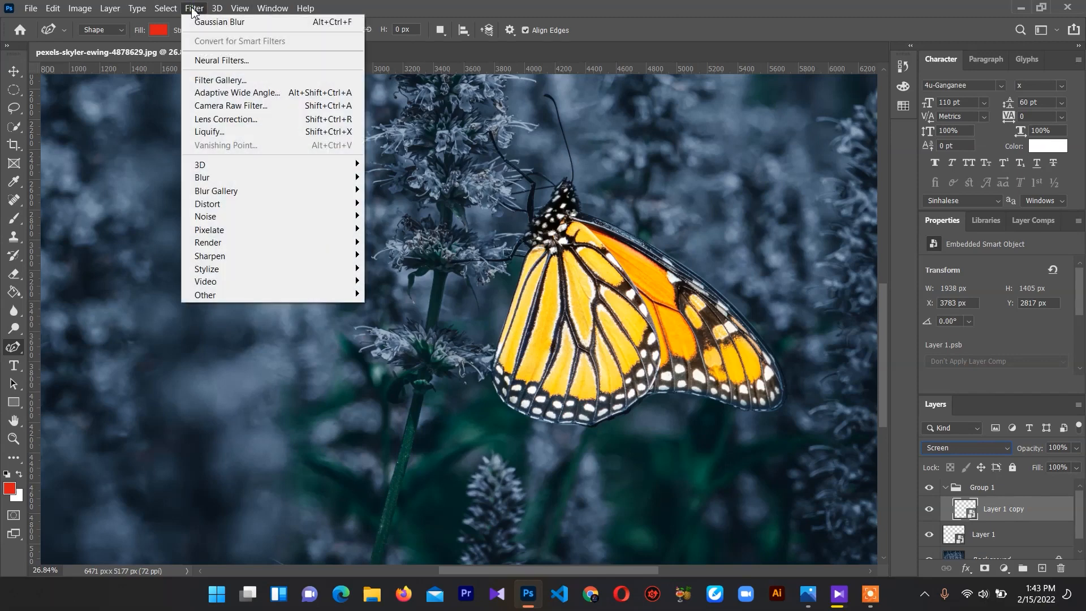
pyautogui.moveTo(254, 180)
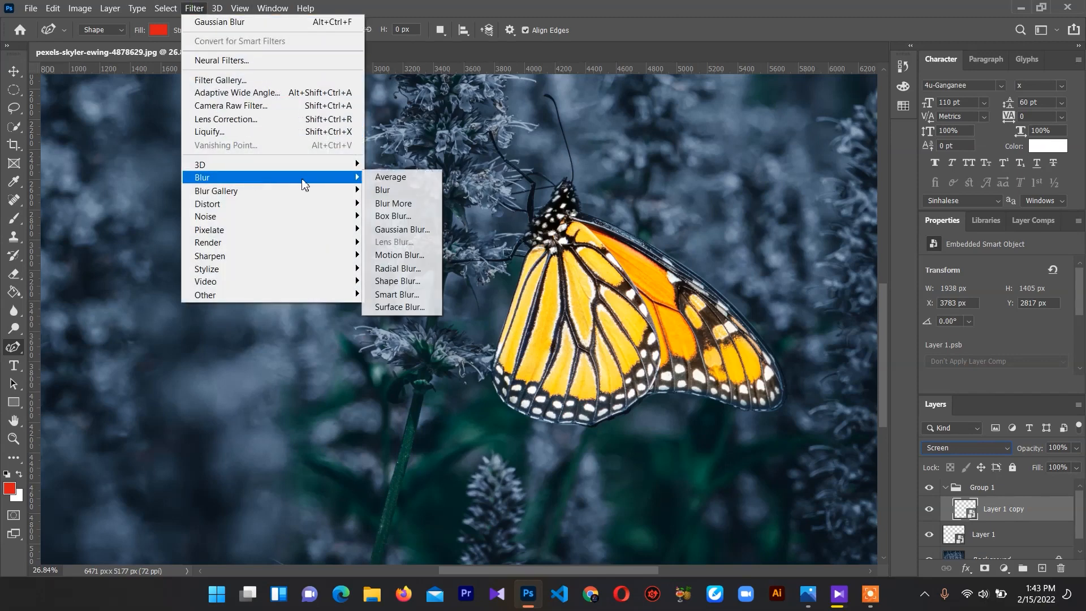
pyautogui.click(402, 237)
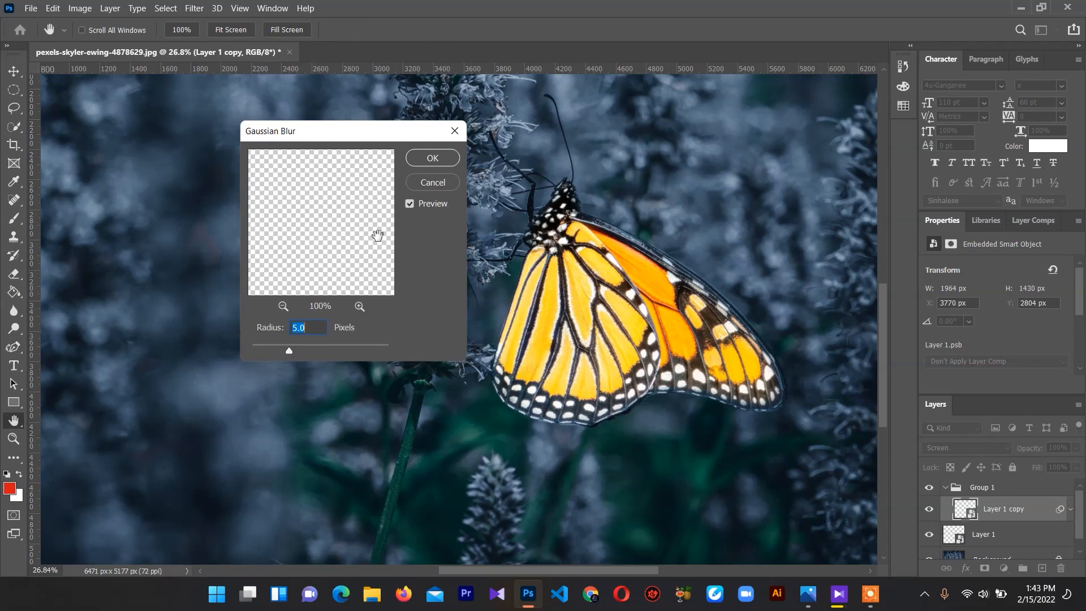
pyautogui.click(315, 330)
pyautogui.click(432, 159)
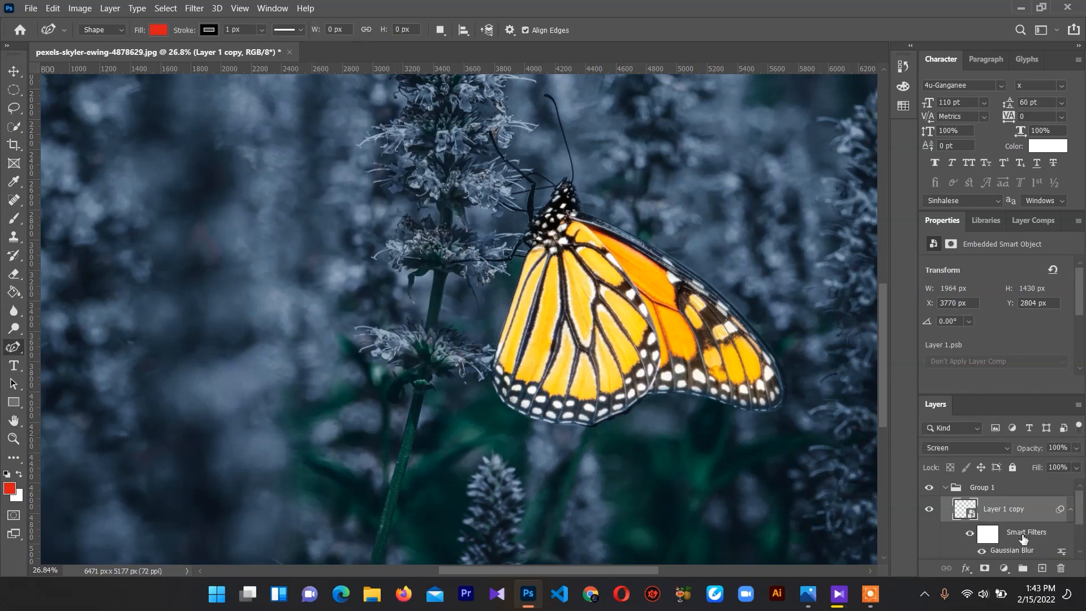
# - Duplicate the blurred Layer 1 copy within the same document
pyautogui.scroll(-2, 1022, 537)
pyautogui.scroll(1, 1020, 521)
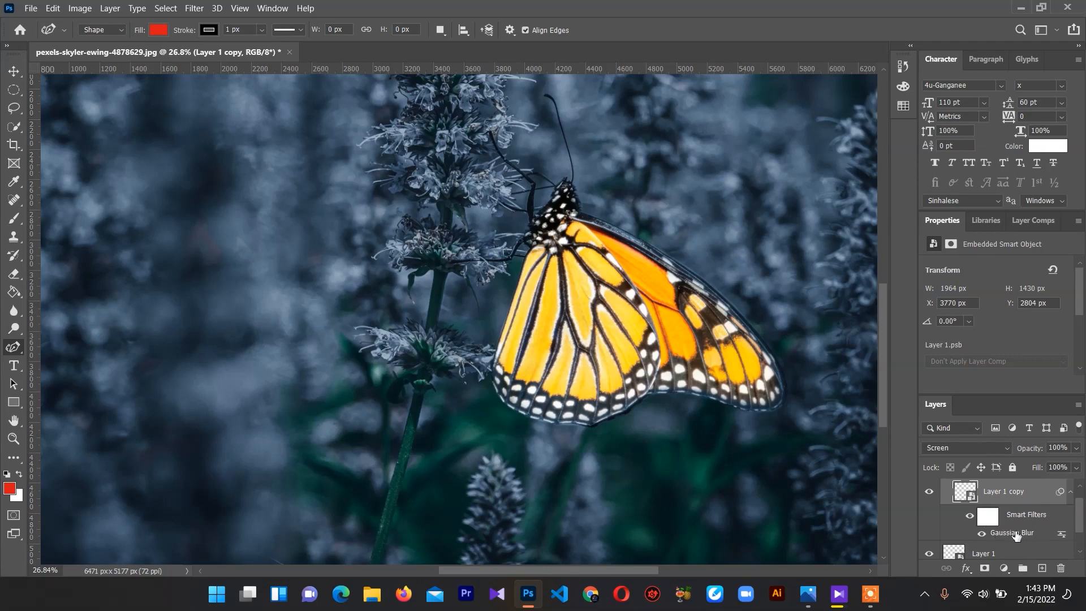
pyautogui.rightClick(1000, 494)
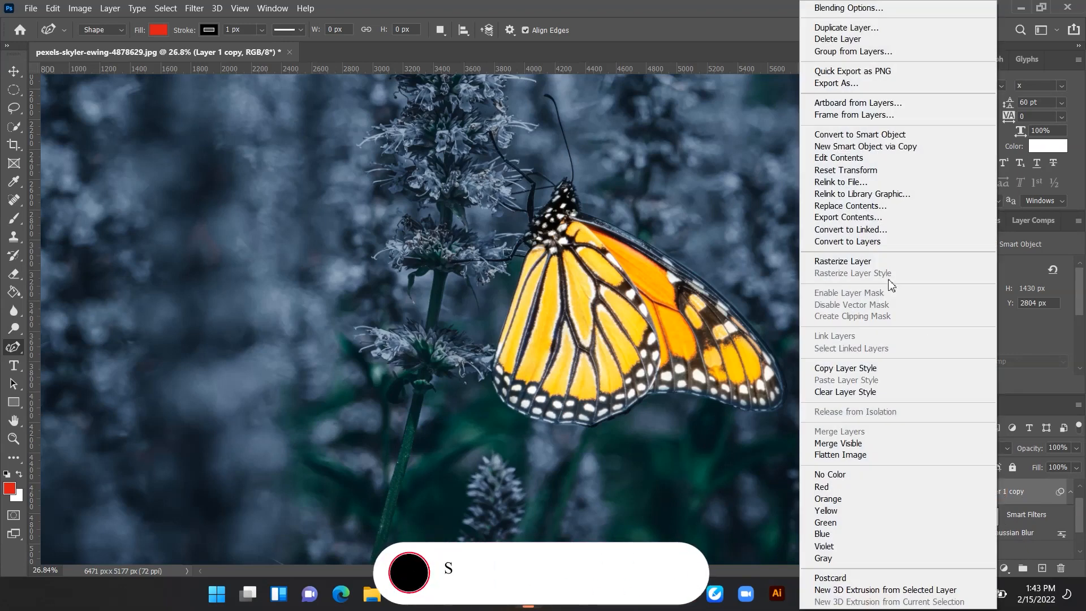
pyautogui.click(866, 28)
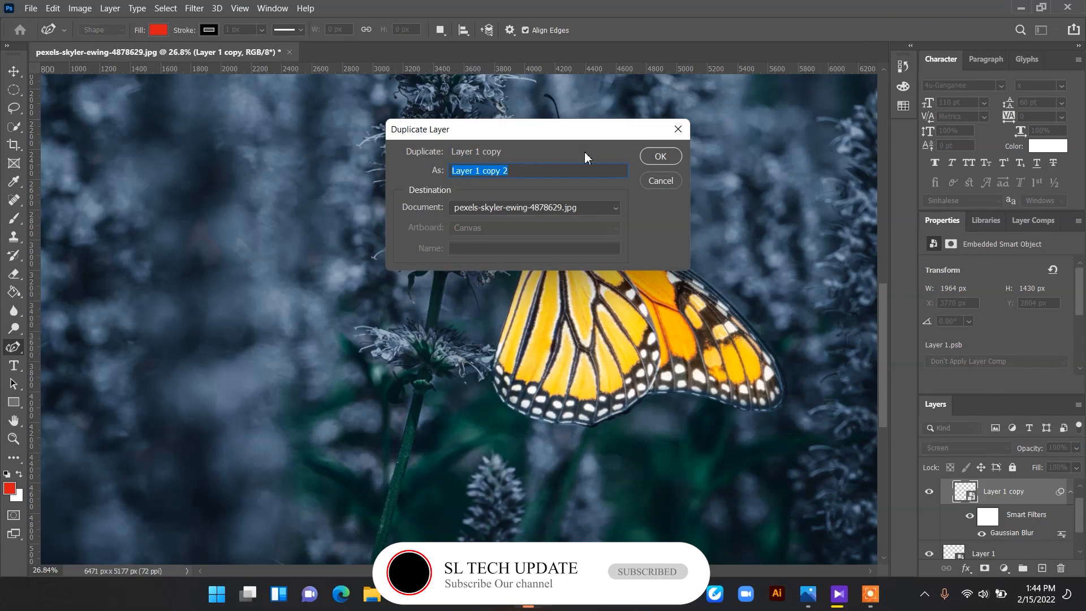
pyautogui.click(658, 158)
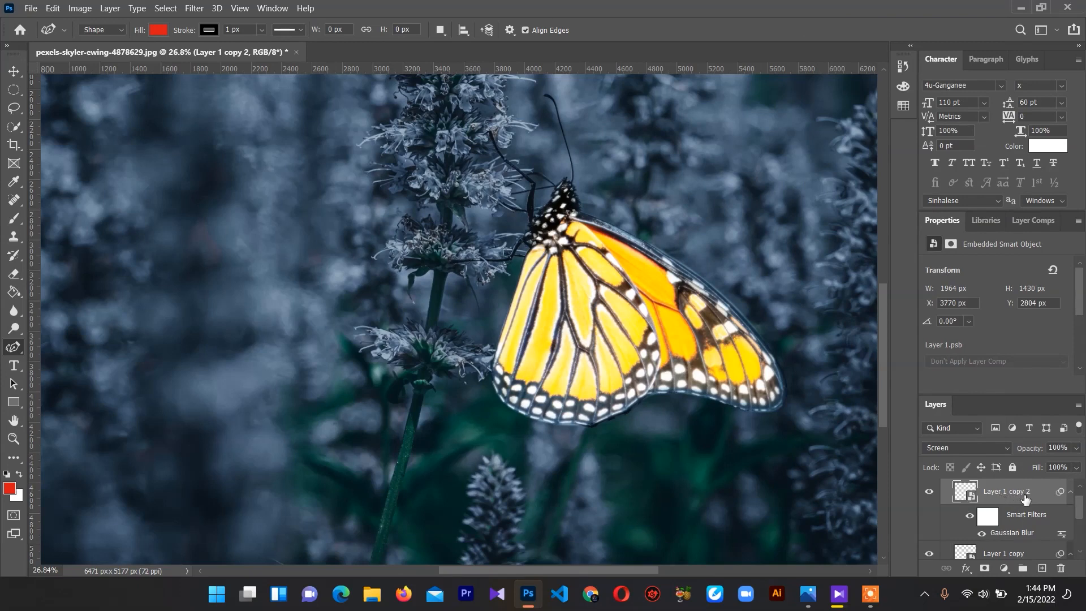
# - Set the Gaussian Blur smart filter radius of Layer 1 copy 2 to 150 pixels
pyautogui.scroll(-1, 1027, 498)
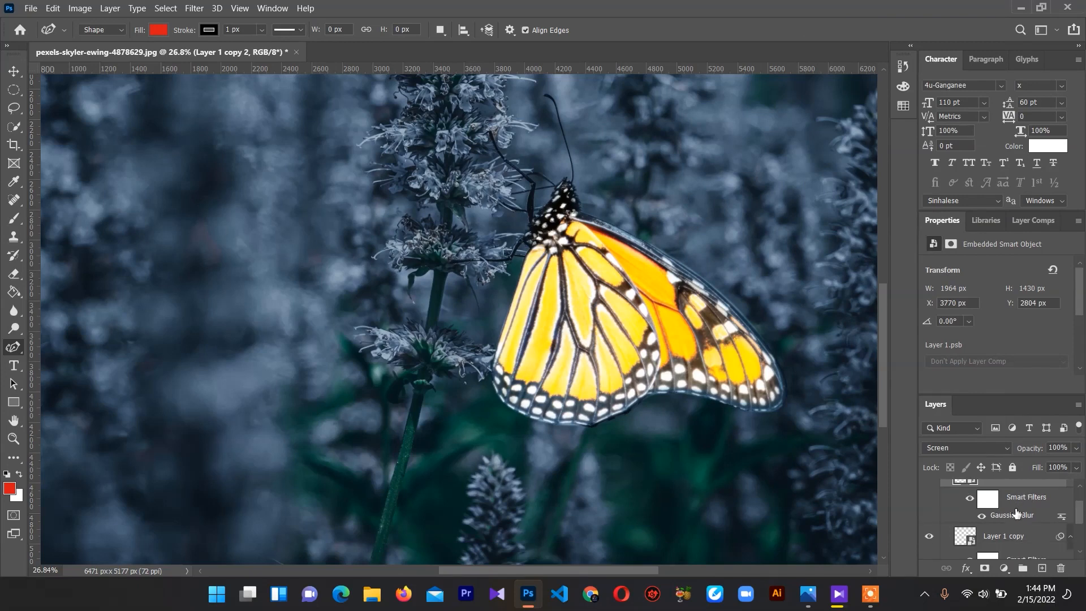
pyautogui.scroll(1, 1013, 519)
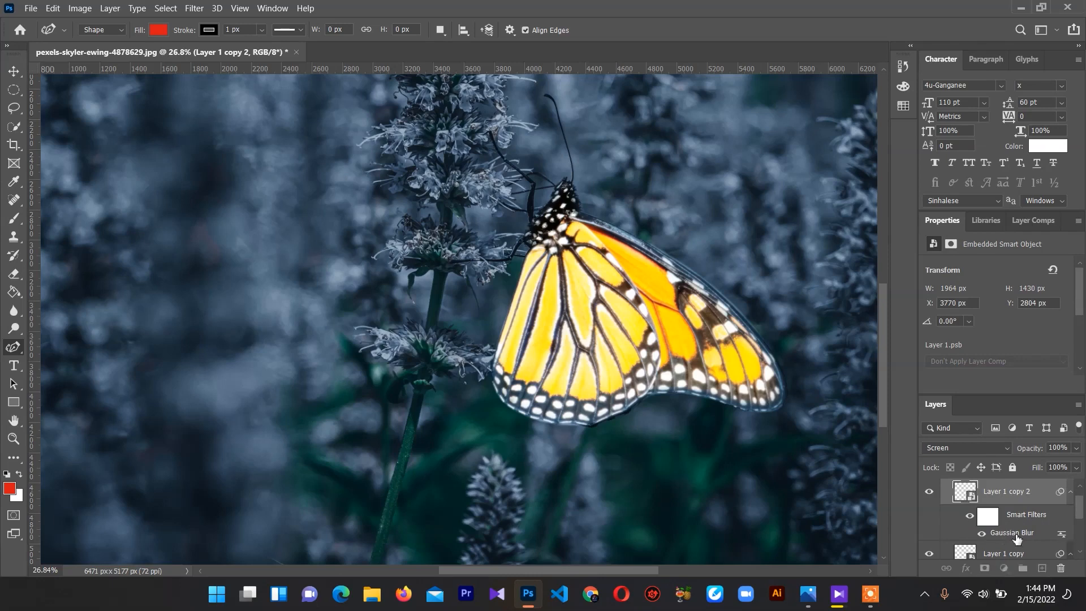
pyautogui.doubleClick(1016, 538)
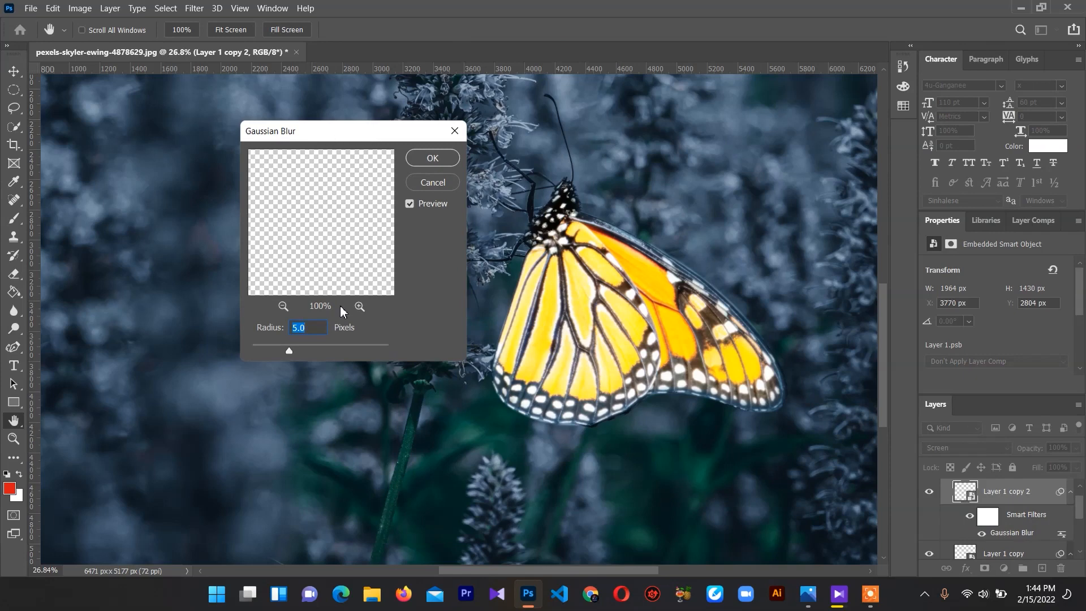
pyautogui.press('BackSpace')
pyautogui.write('150')
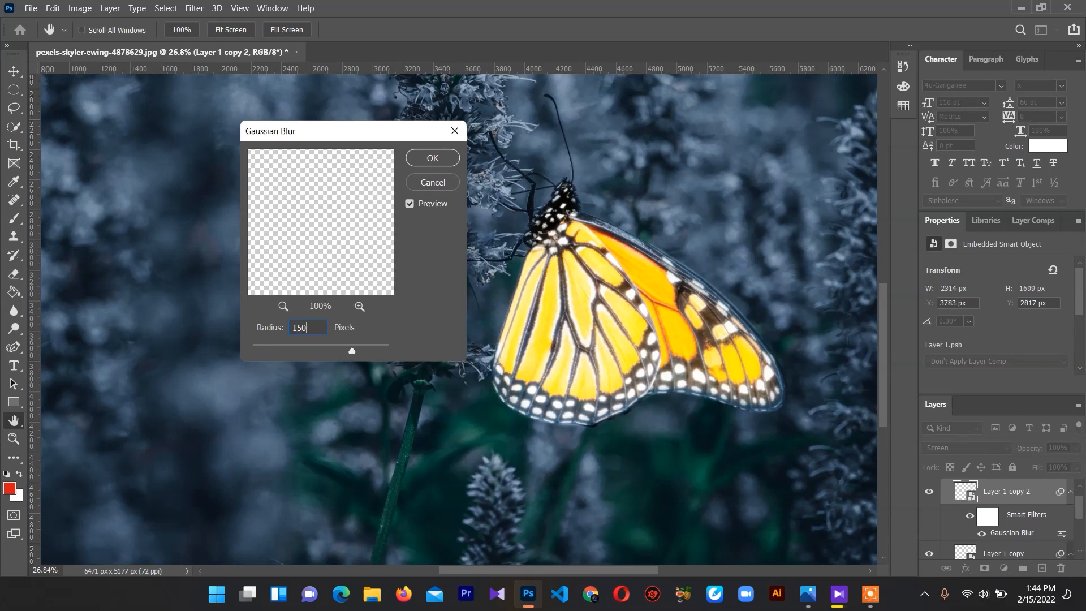
pyautogui.click(432, 160)
pyautogui.press('p')
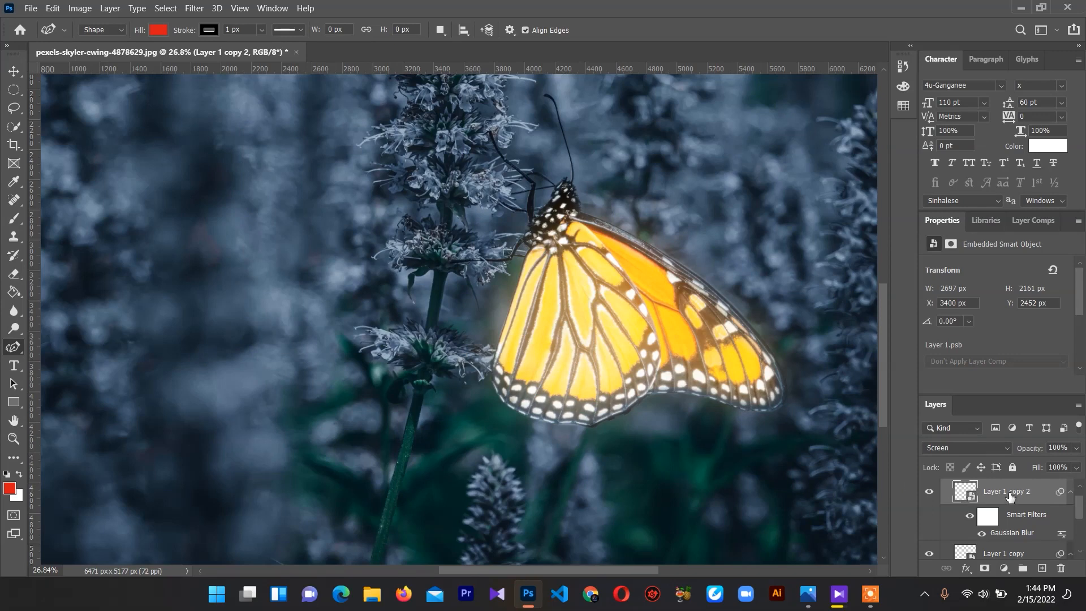
# - Duplicate Layer 1 copy 2 in the same document and set the new copy's Gaussian Blur radius to 300 pixels
pyautogui.rightClick(1010, 494)
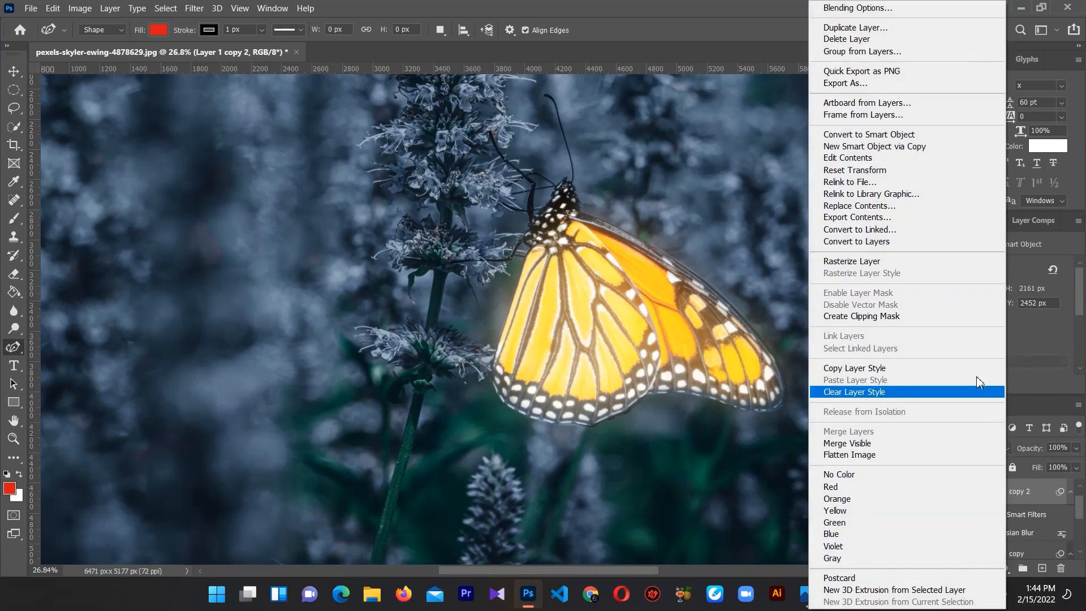
pyautogui.click(855, 27)
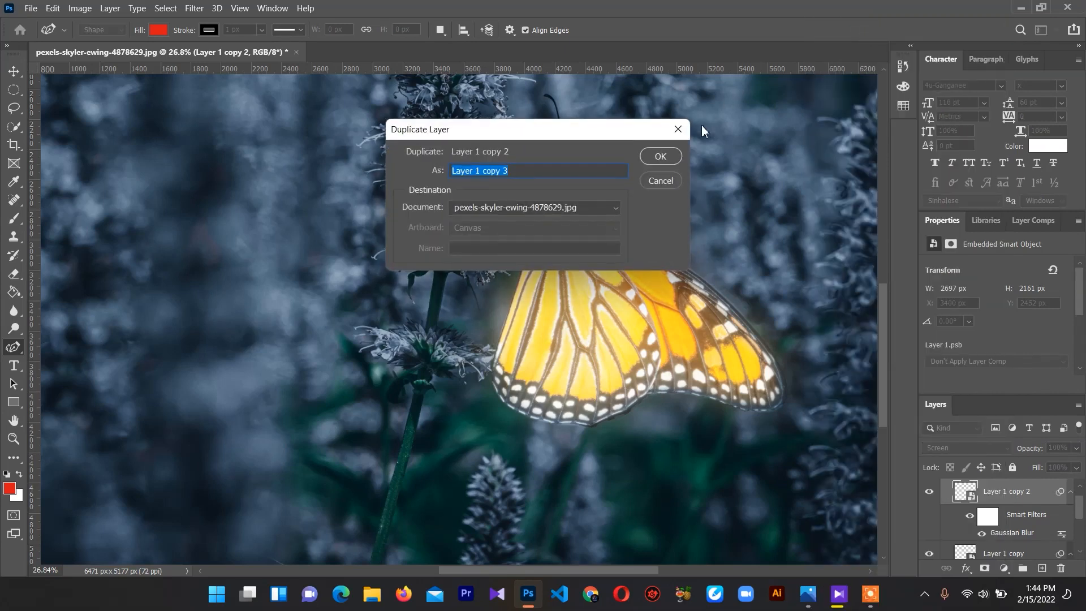
pyautogui.click(661, 156)
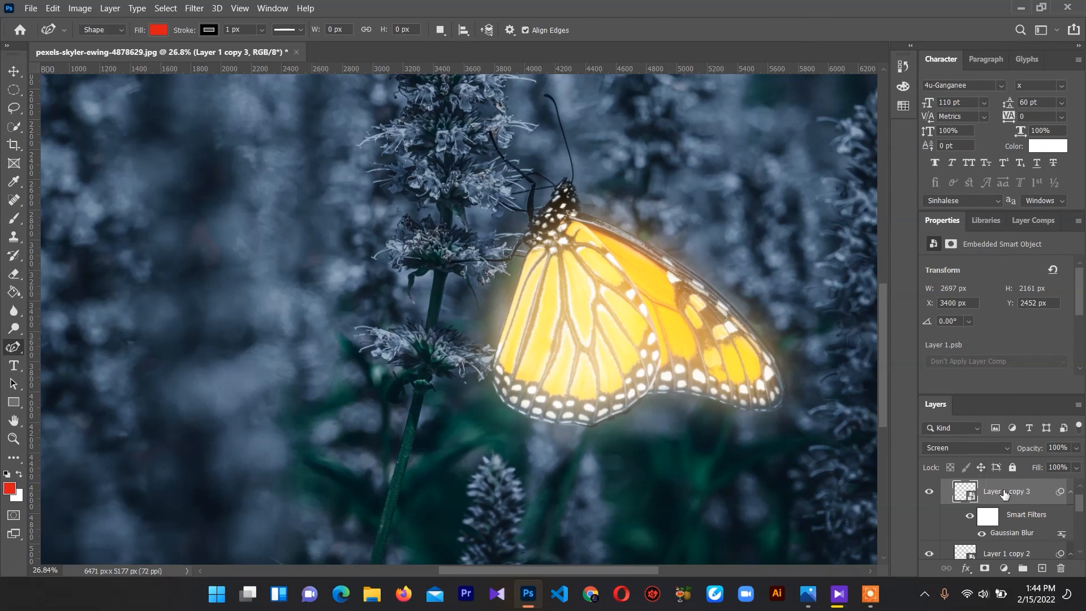
pyautogui.doubleClick(1013, 534)
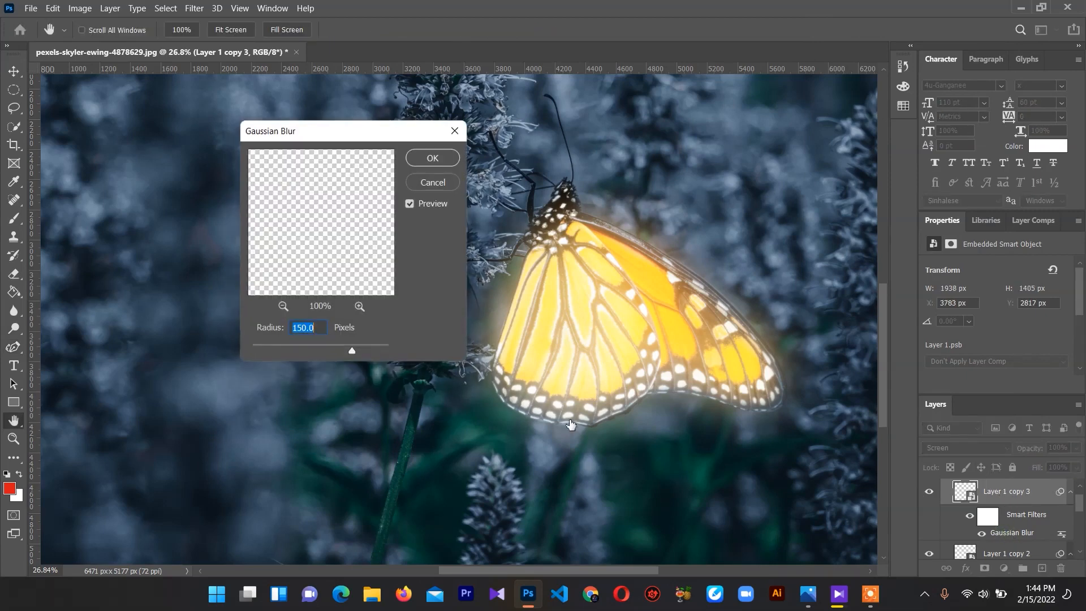
pyautogui.press('BackSpace')
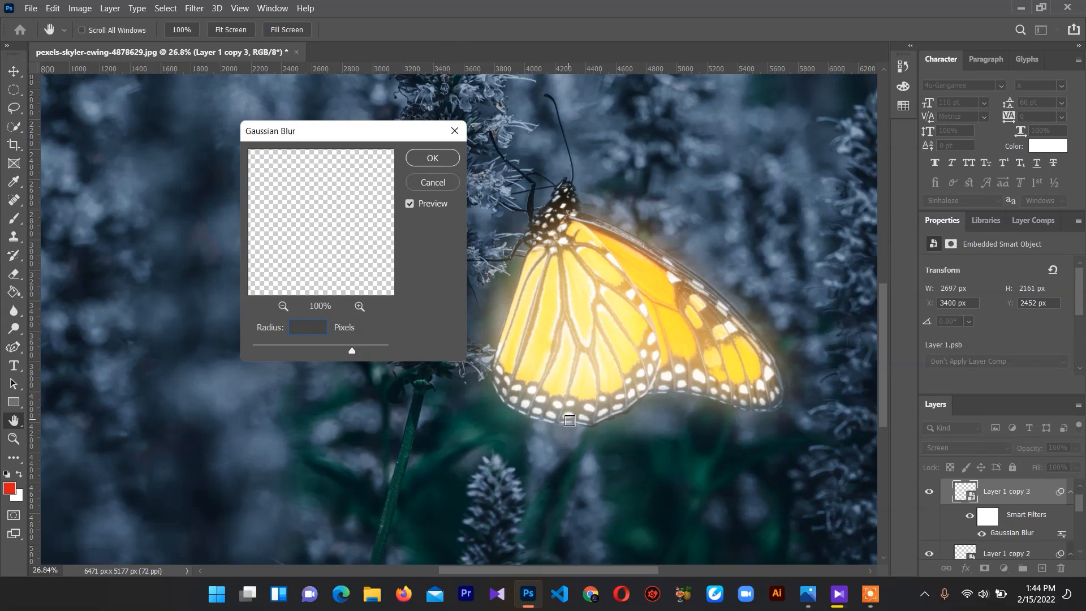
pyautogui.write('300')
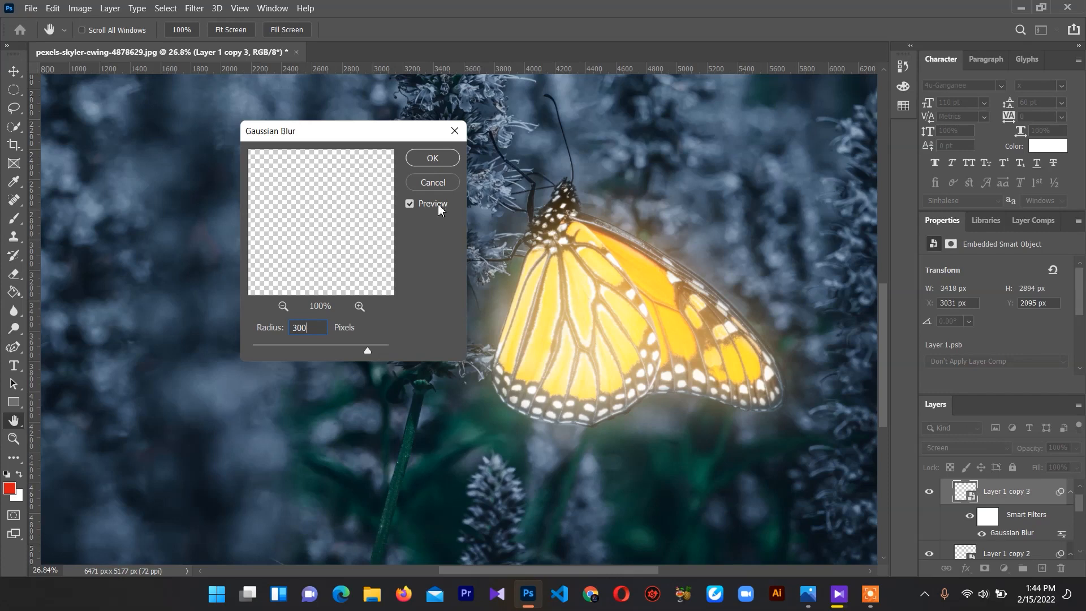
pyautogui.click(428, 163)
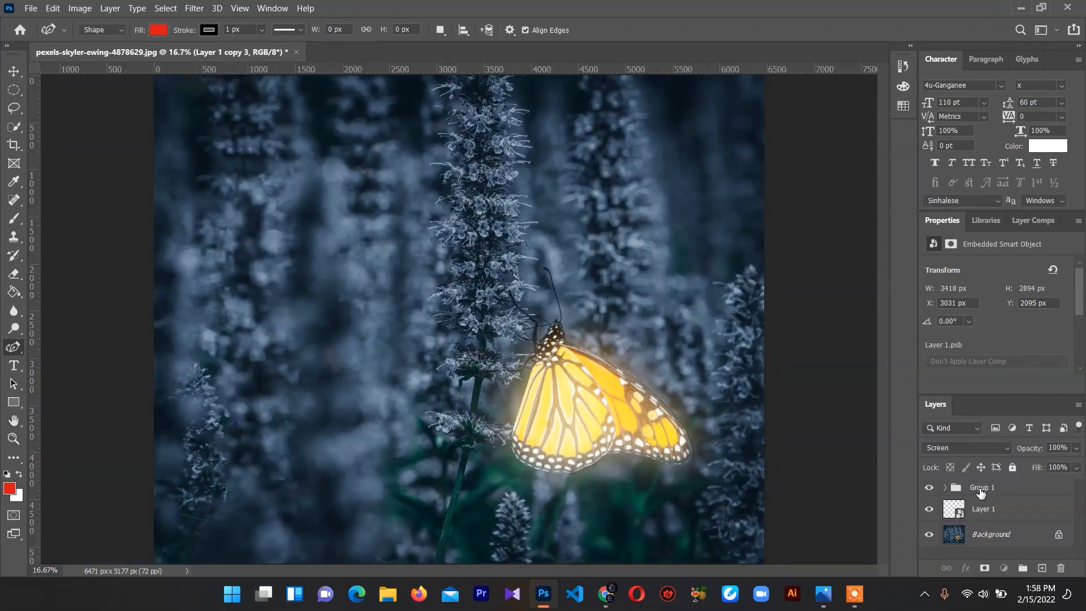
# - Add a Hue/Saturation adjustment clipped to Group 1, with saturation +30 and hue -7
pyautogui.click(981, 492)
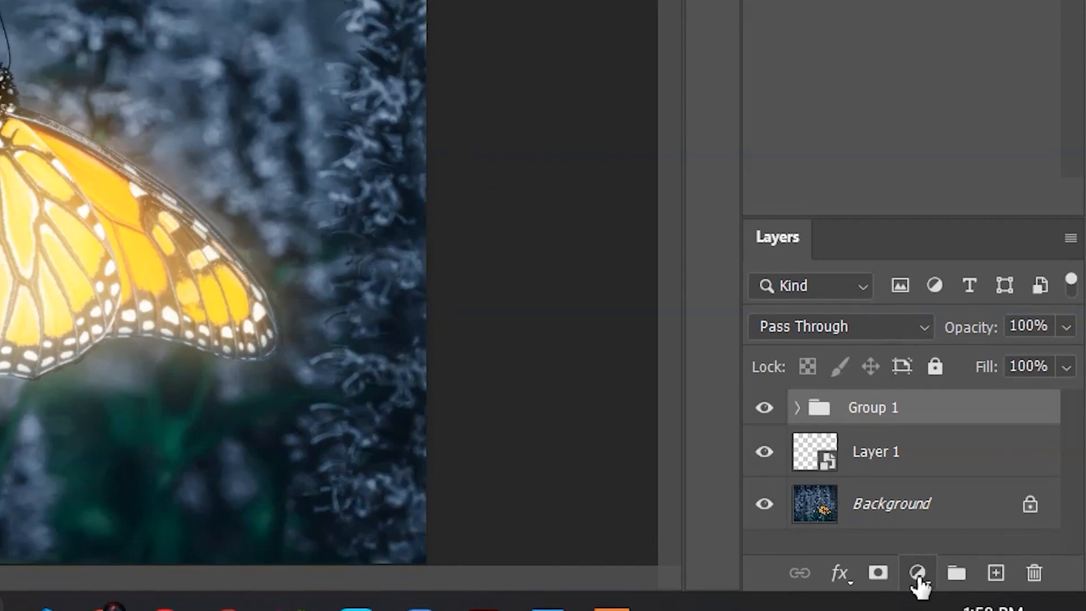
pyautogui.click(919, 574)
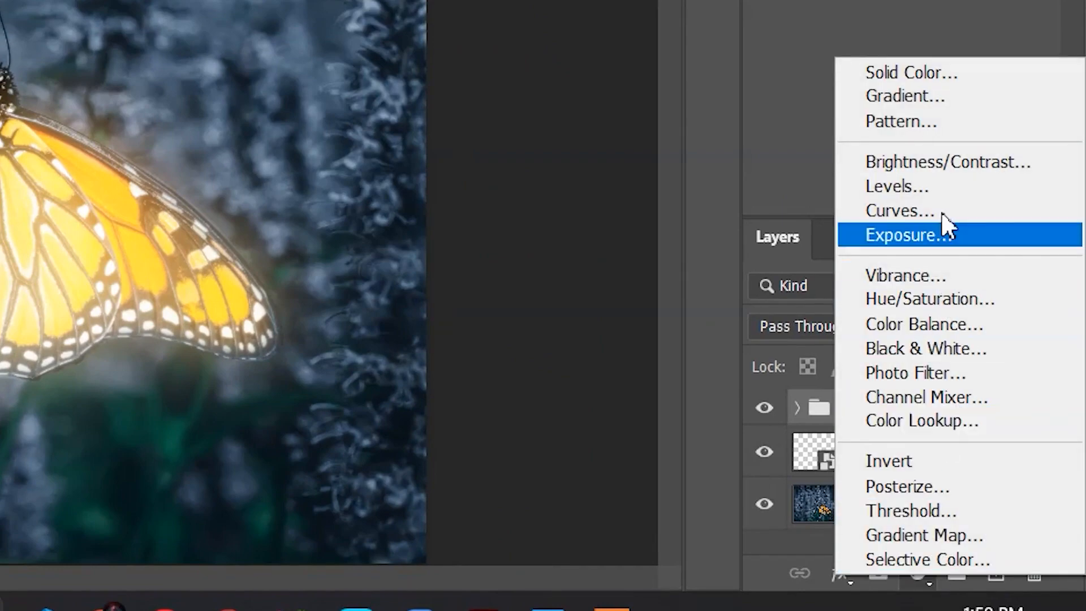
pyautogui.click(953, 299)
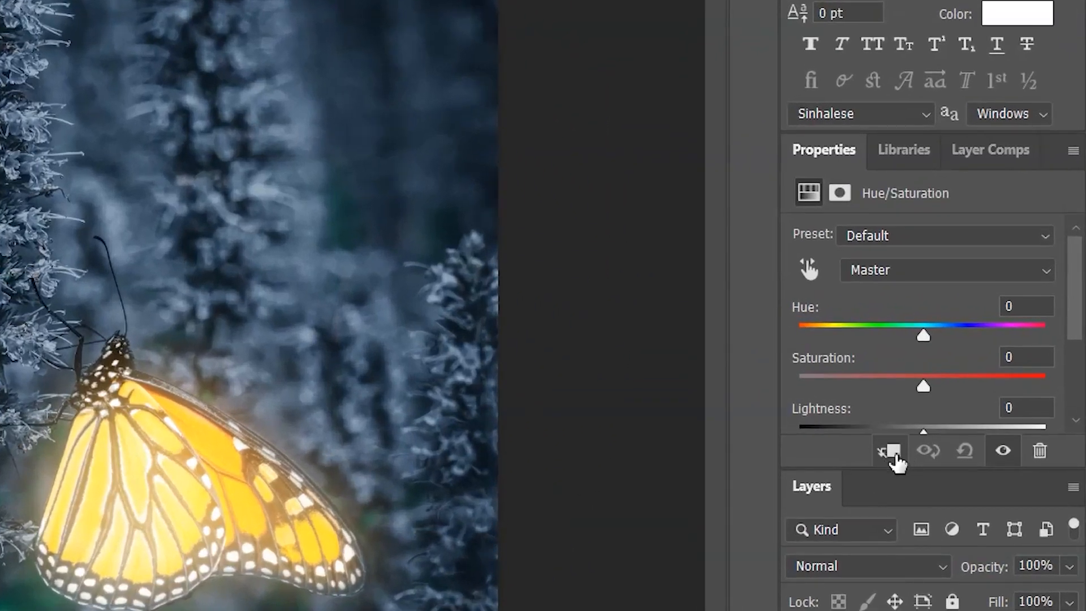
pyautogui.click(893, 453)
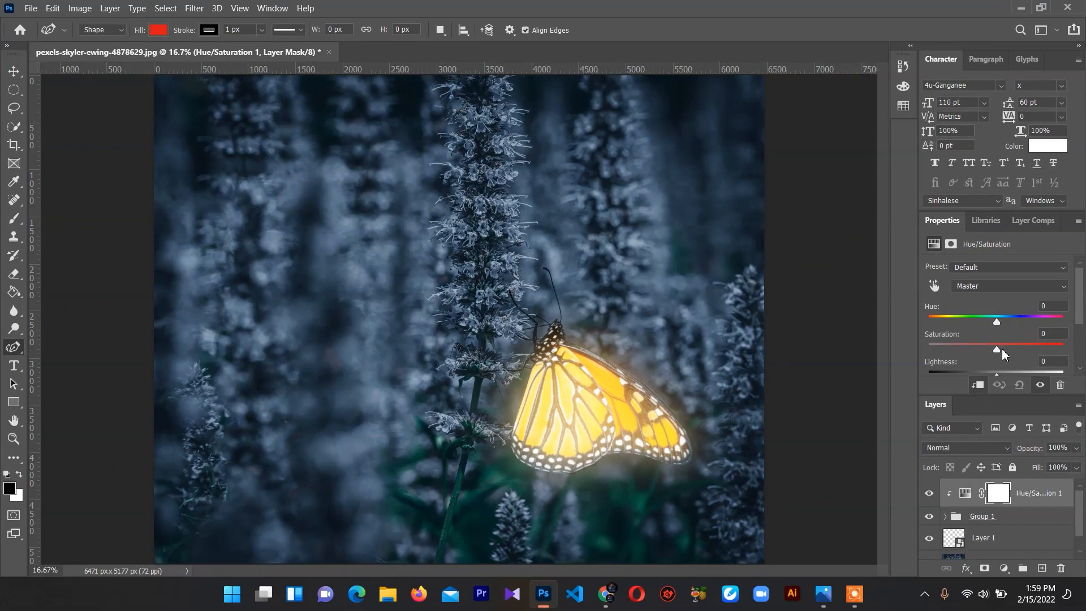
pyautogui.moveTo(996, 350); pyautogui.dragTo(1007, 351)
pyautogui.moveTo(1014, 350); pyautogui.dragTo(994, 323)
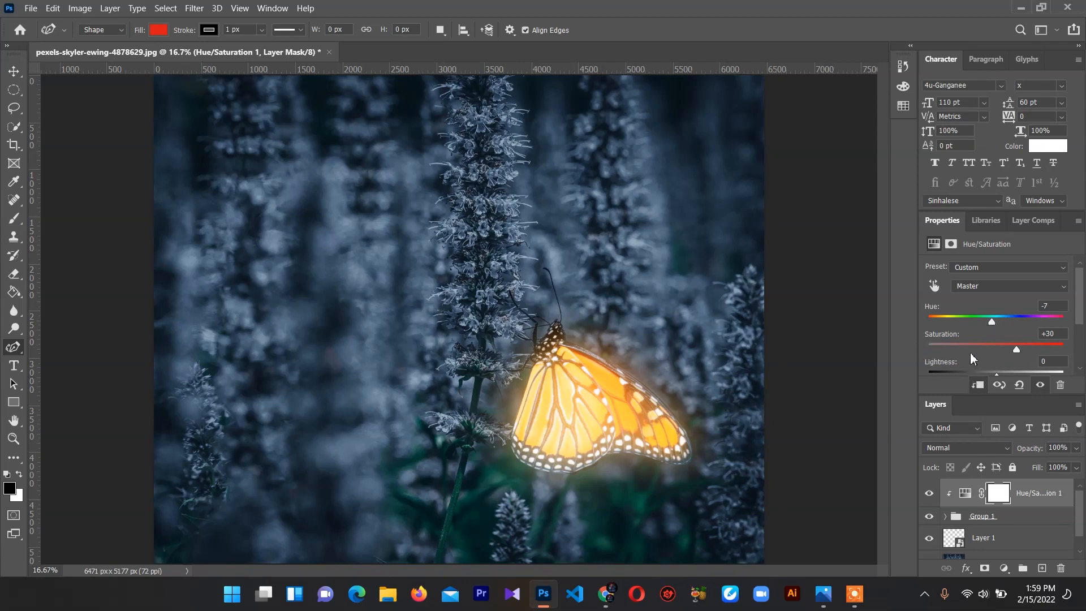
# - Add an Exposure adjustment directly above the Background layer, with exposure -1.22 and gamma correction 1.02
pyautogui.scroll(-3, 601, 331)
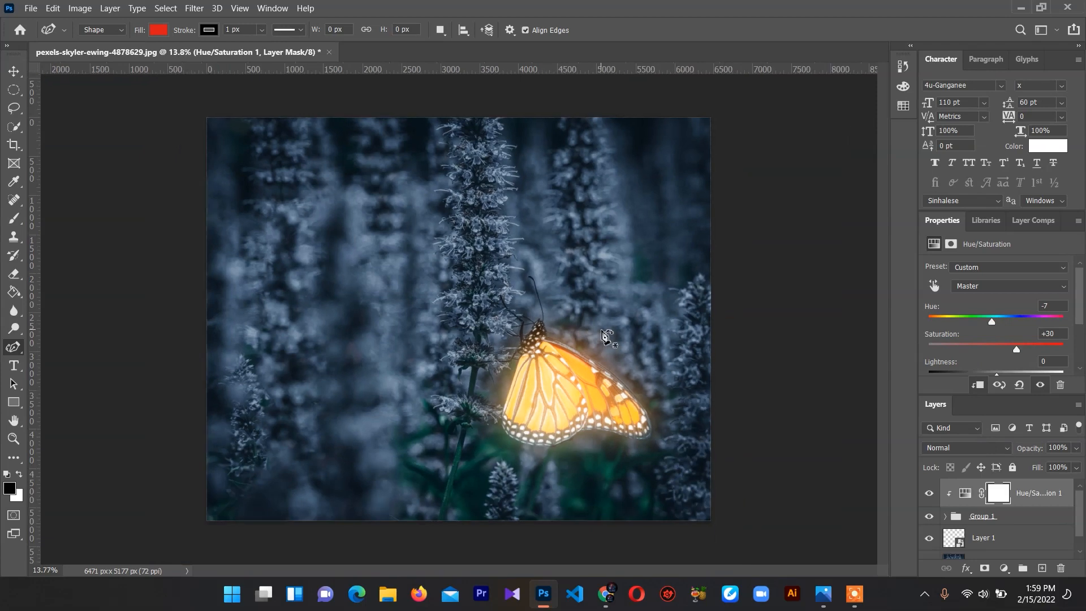
pyautogui.scroll(1, 601, 331)
pyautogui.scroll(-1, 1017, 523)
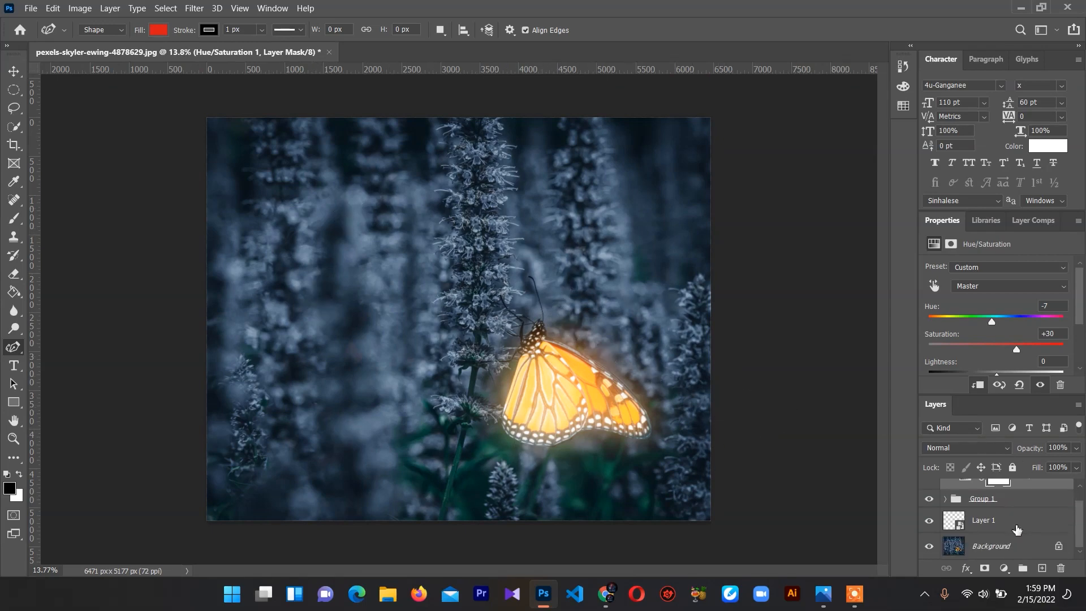
pyautogui.click(999, 551)
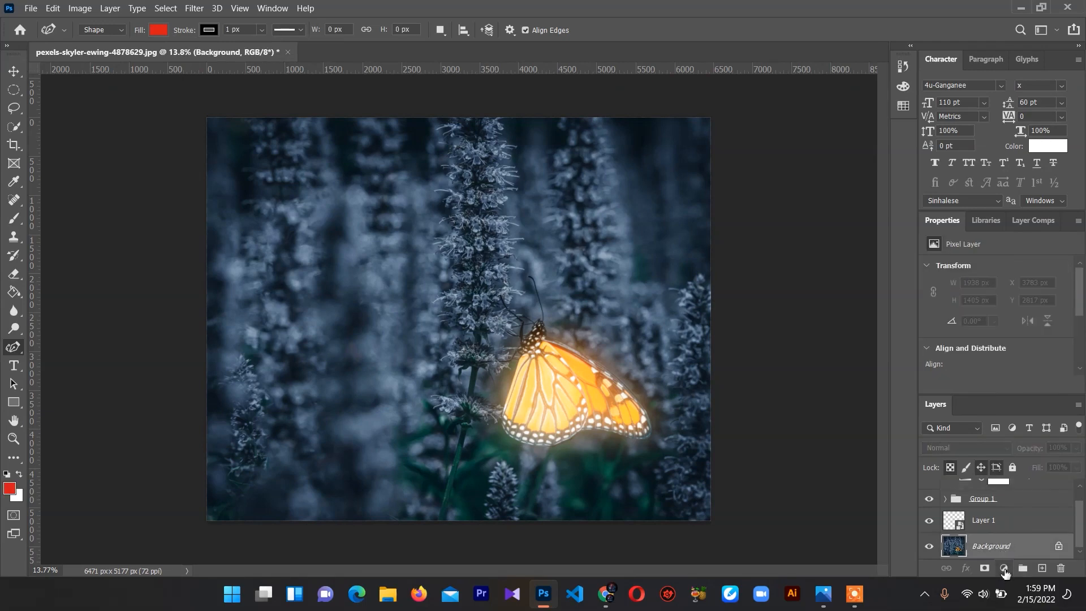
pyautogui.click(1005, 569)
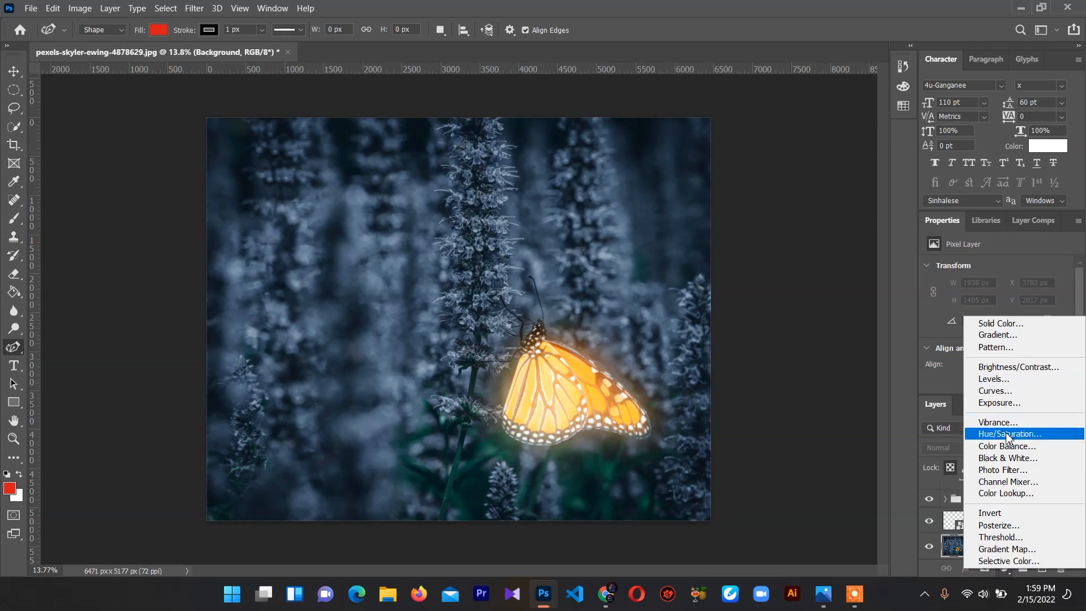
pyautogui.click(1010, 404)
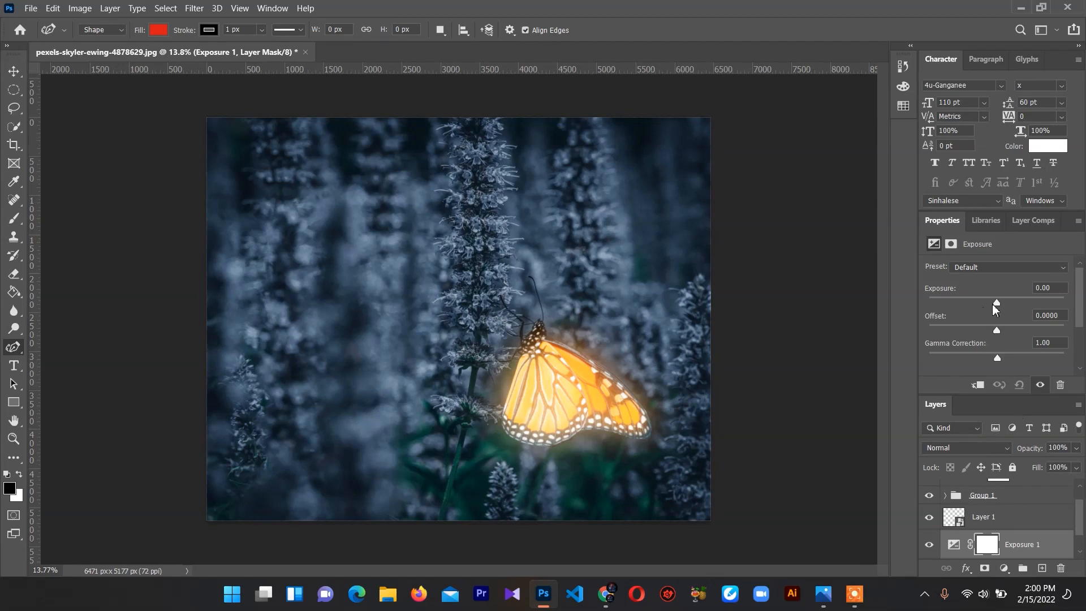
pyautogui.moveTo(997, 303); pyautogui.dragTo(984, 301)
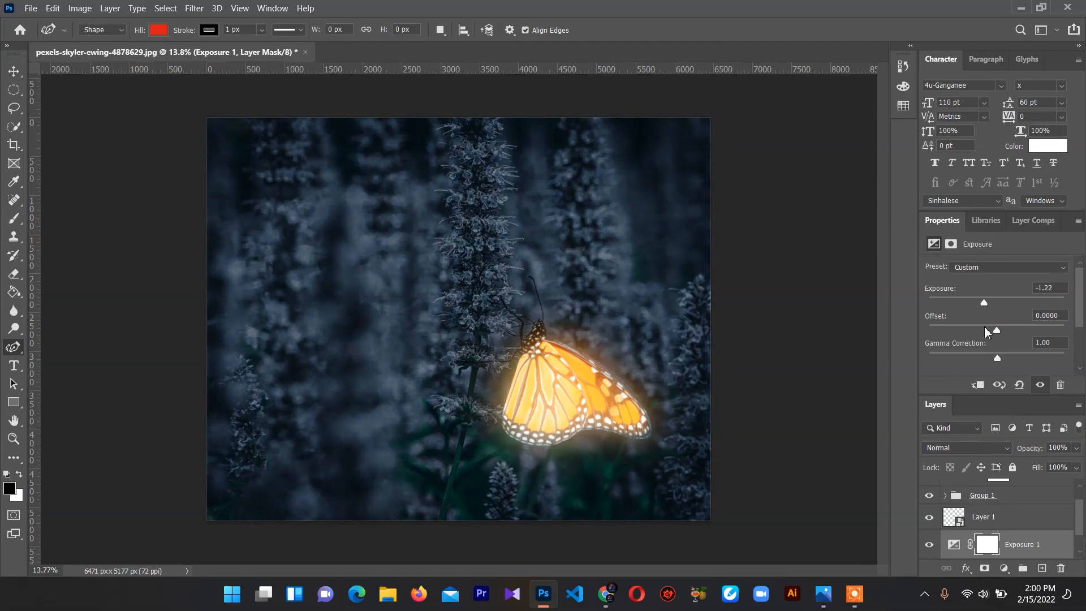
pyautogui.moveTo(998, 358); pyautogui.dragTo(997, 360)
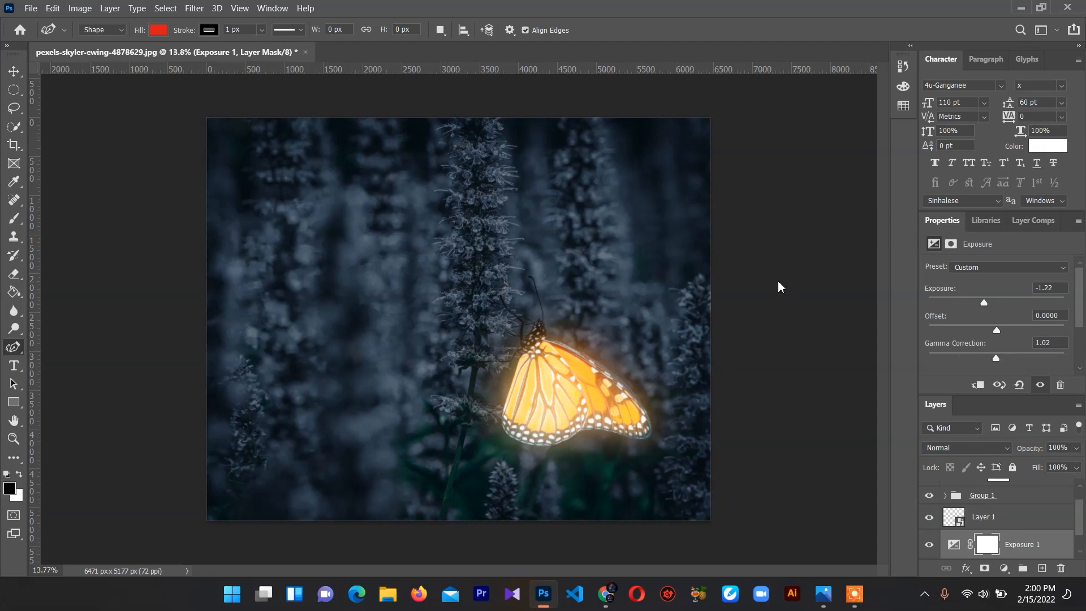